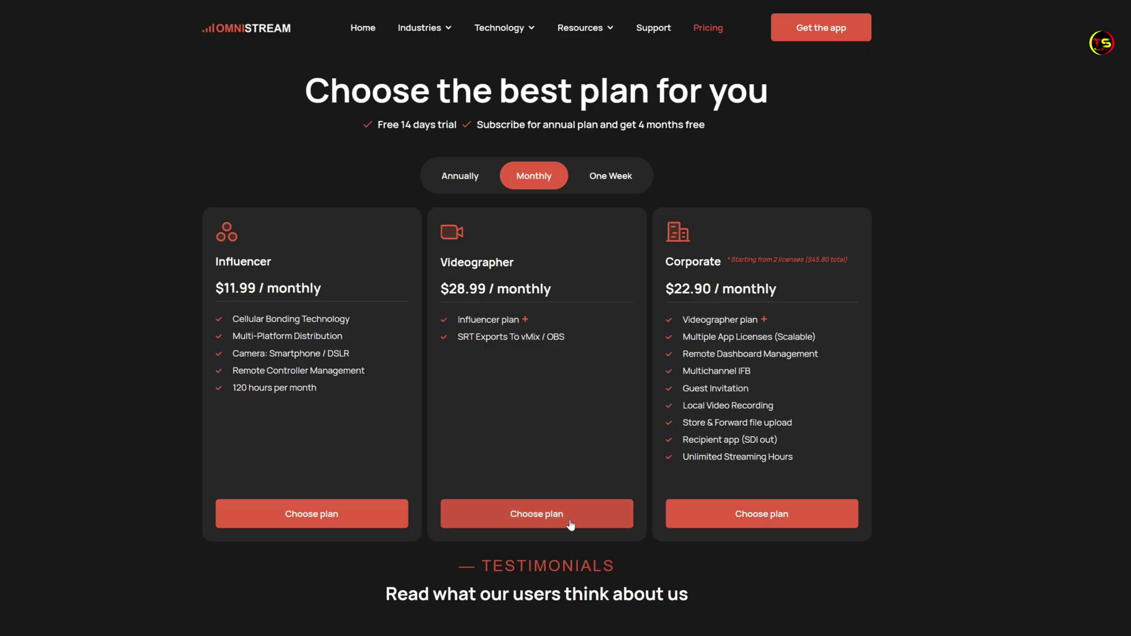
Choose the Corporate plan and fill in the 2Checkout form, including the mobile phone number
{"action": "left_click", "coordinate": [755, 525]}
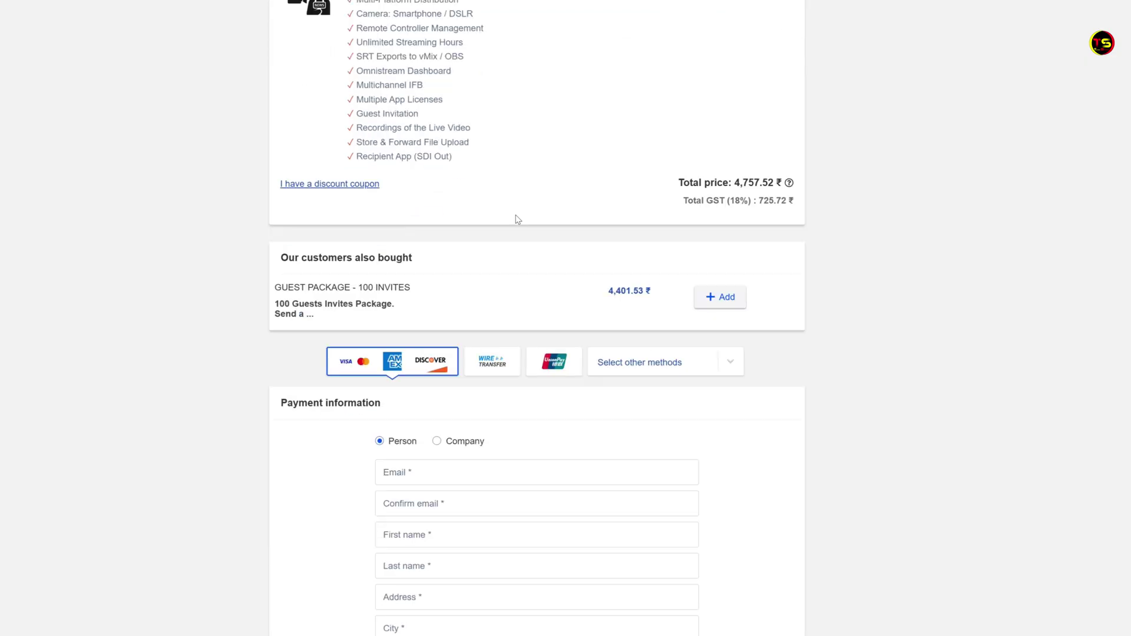
{"action": "scroll", "coordinate": [518, 219], "scroll_direction": "down", "scroll_amount": 10}
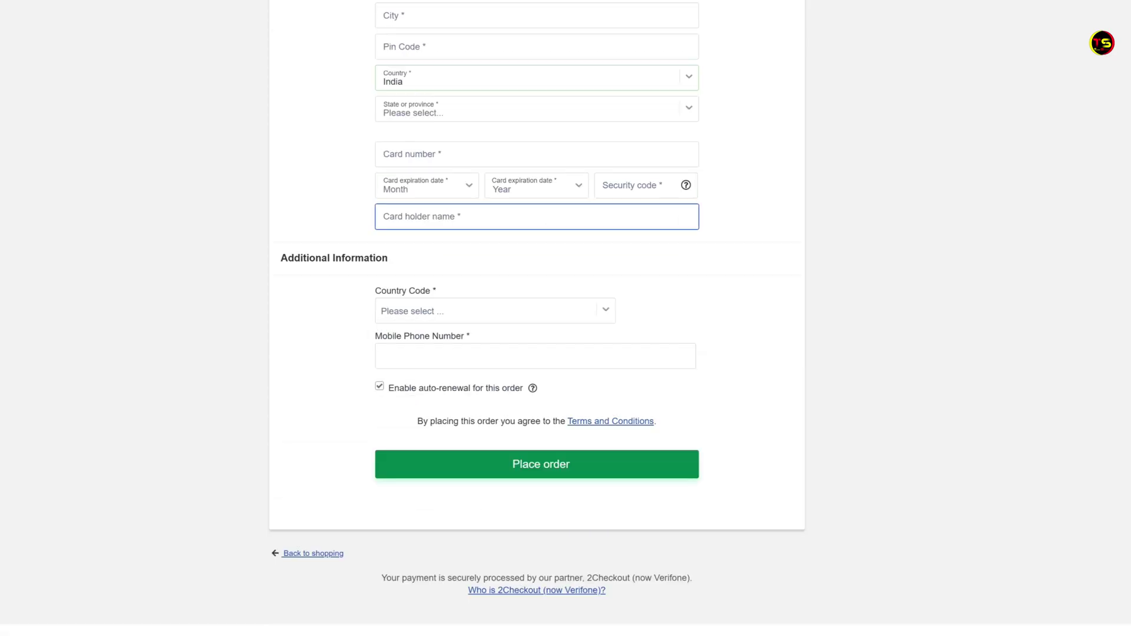
{"action": "left_click", "coordinate": [627, 362]}
{"action": "scroll", "coordinate": [638, 397], "scroll_direction": "up", "scroll_amount": 9}
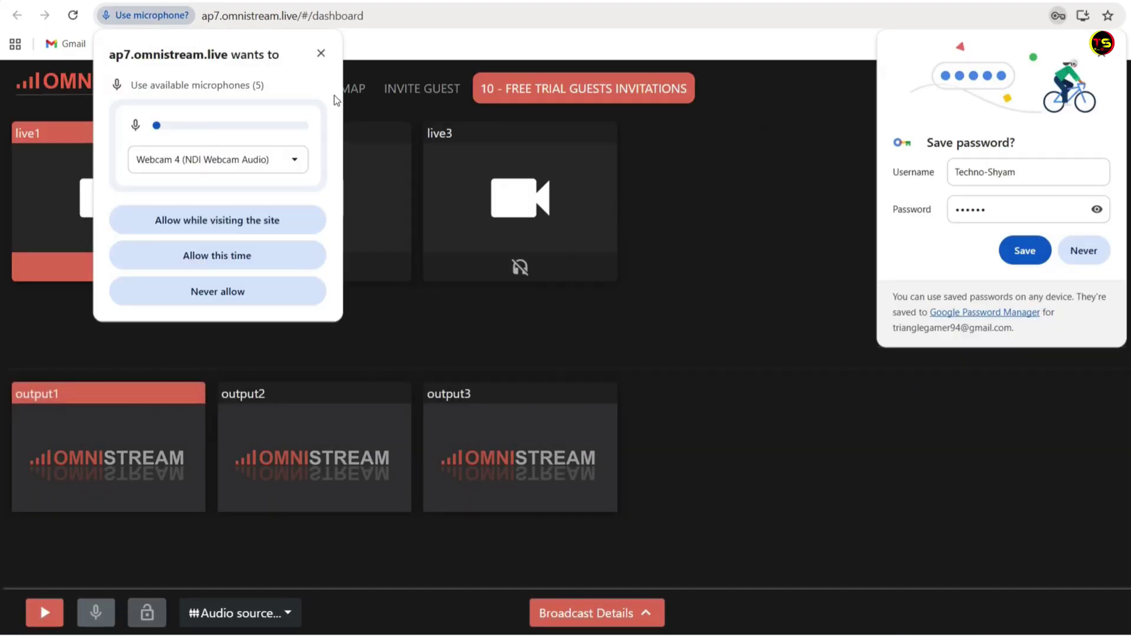
Dismiss the microphone permission request to reveal the full dashboard
{"action": "left_click", "coordinate": [321, 54]}
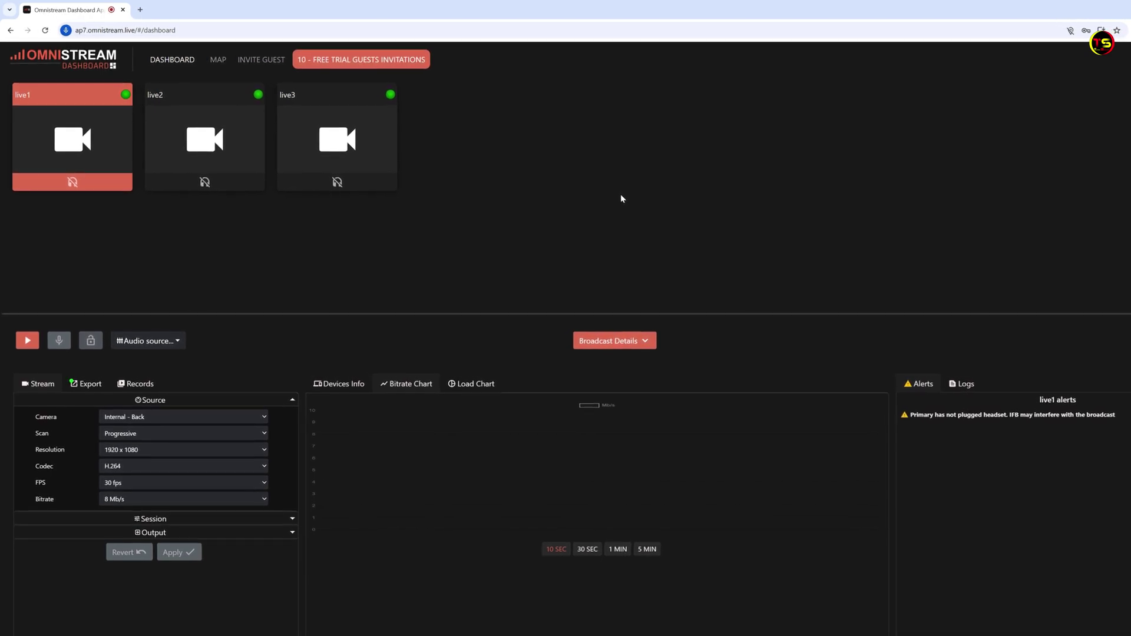
{"action": "mouse_move", "coordinate": [165, 98]}
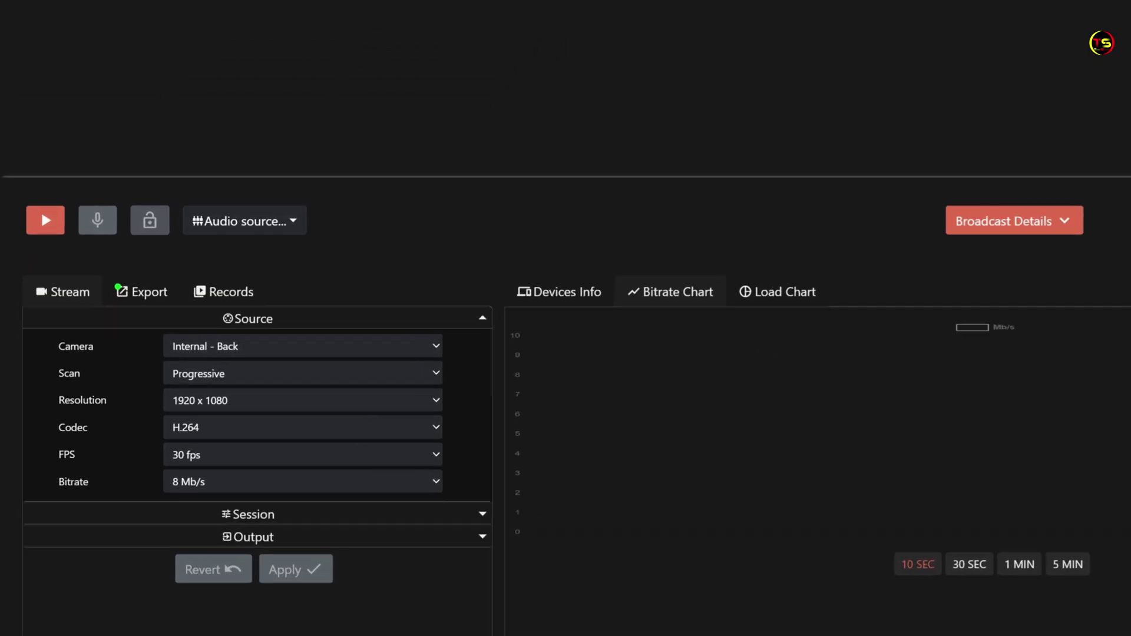
Bring up live1's camera preview and start its stream
{"action": "left_click", "coordinate": [43, 215]}
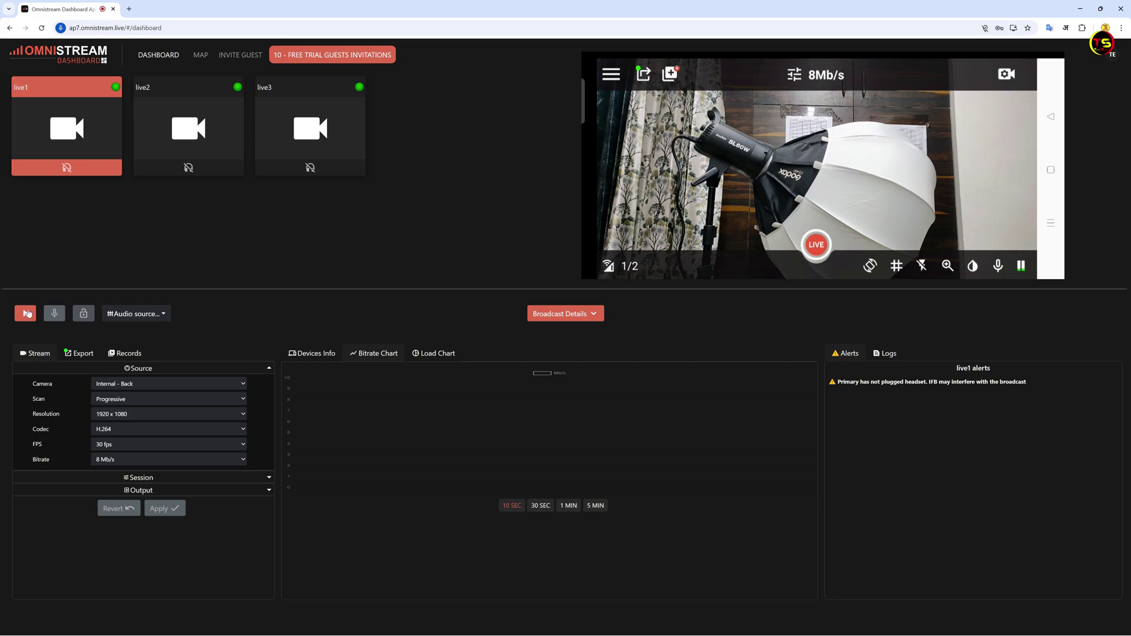
{"action": "left_click", "coordinate": [27, 314]}
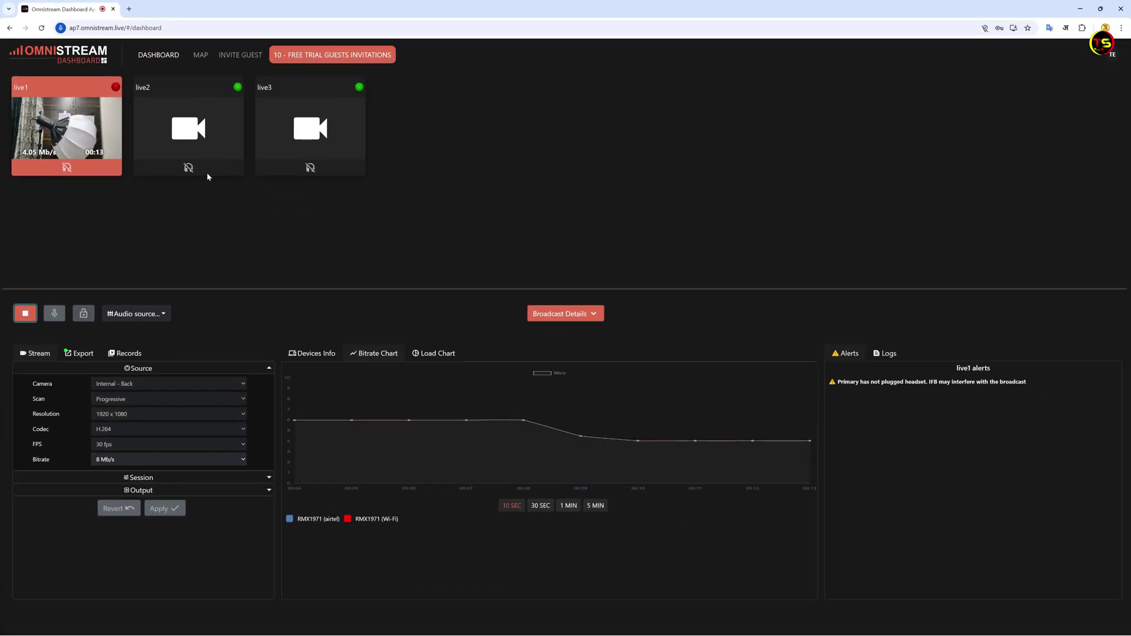
Select the live2 tile, then the live3 tile, and start live3's stream
{"action": "left_click", "coordinate": [182, 129]}
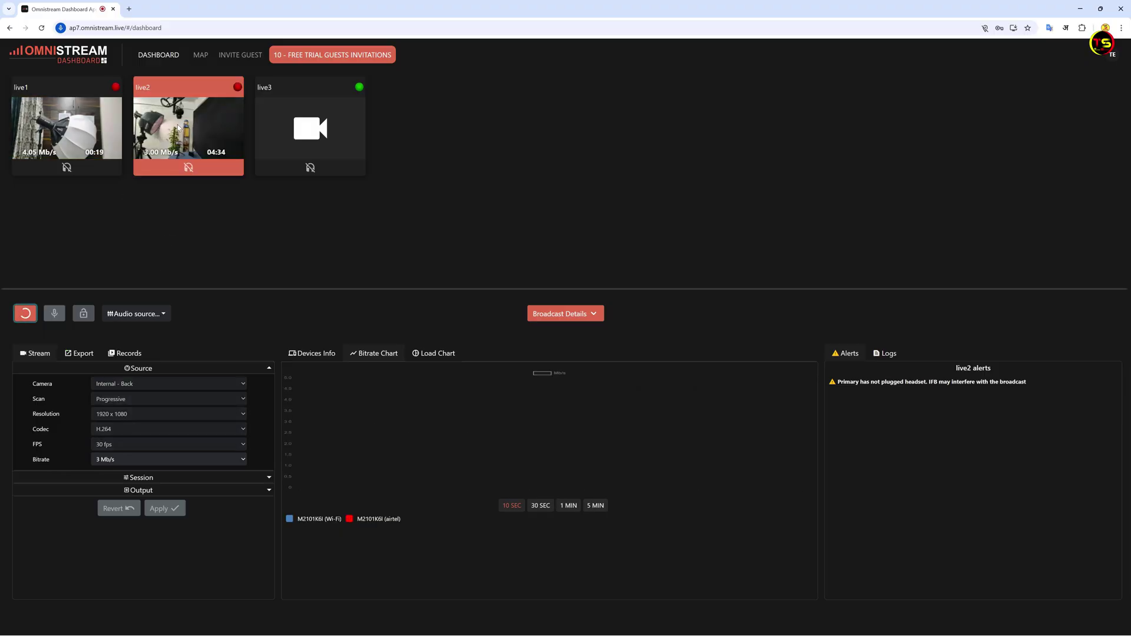
{"action": "left_click", "coordinate": [308, 126]}
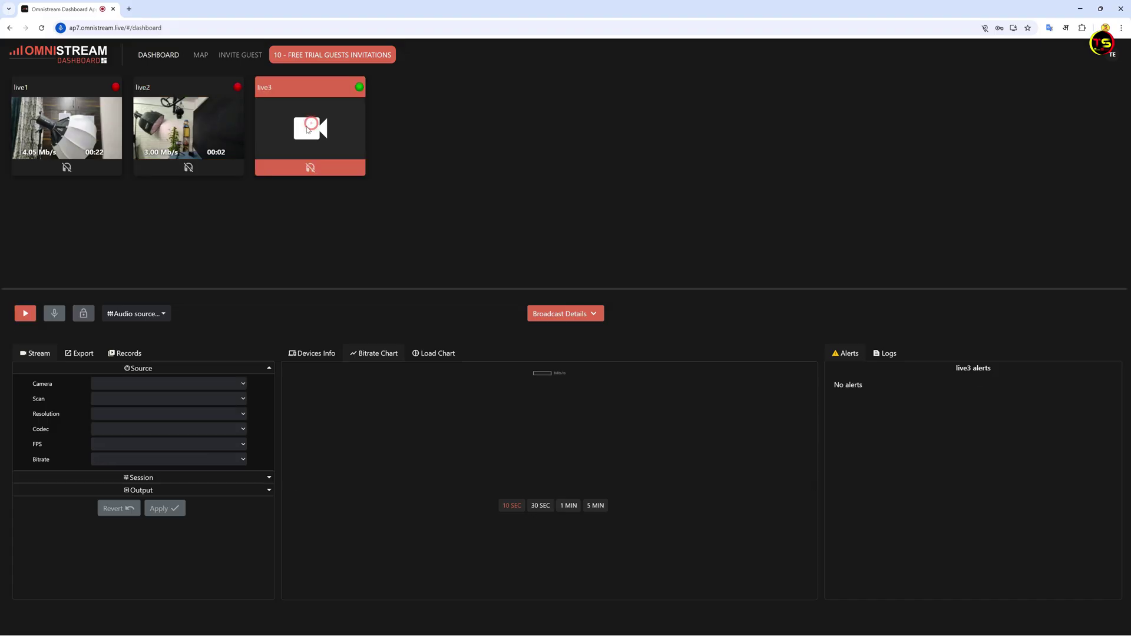
{"action": "left_click", "coordinate": [25, 313]}
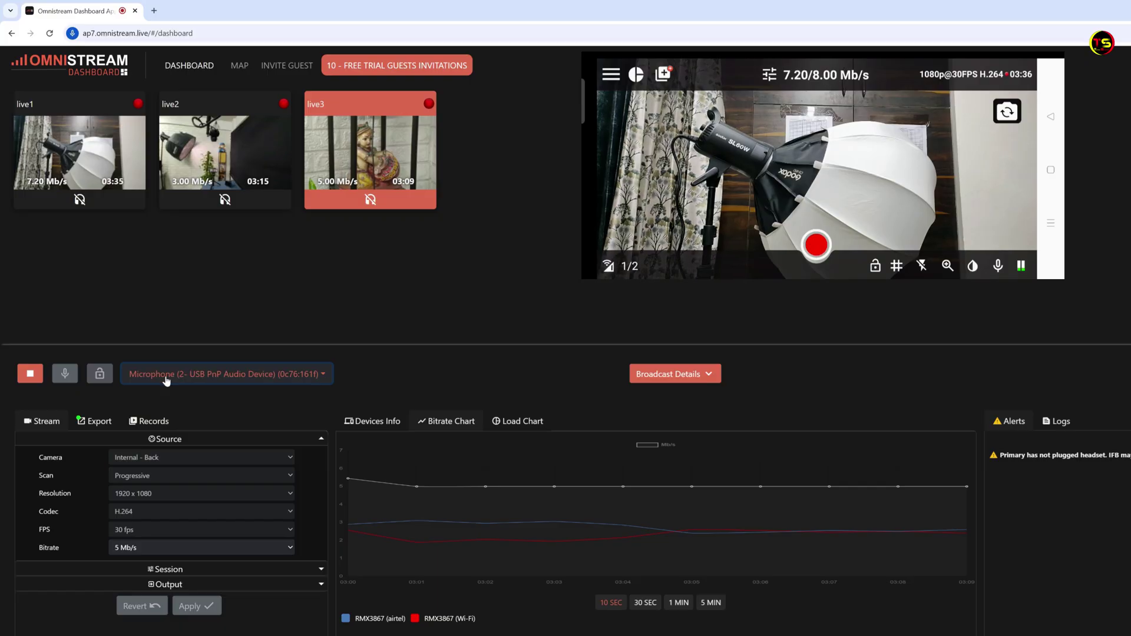
Set the audio source to Microphone (2- USB PnP Audio Device)
{"action": "left_click", "coordinate": [324, 377]}
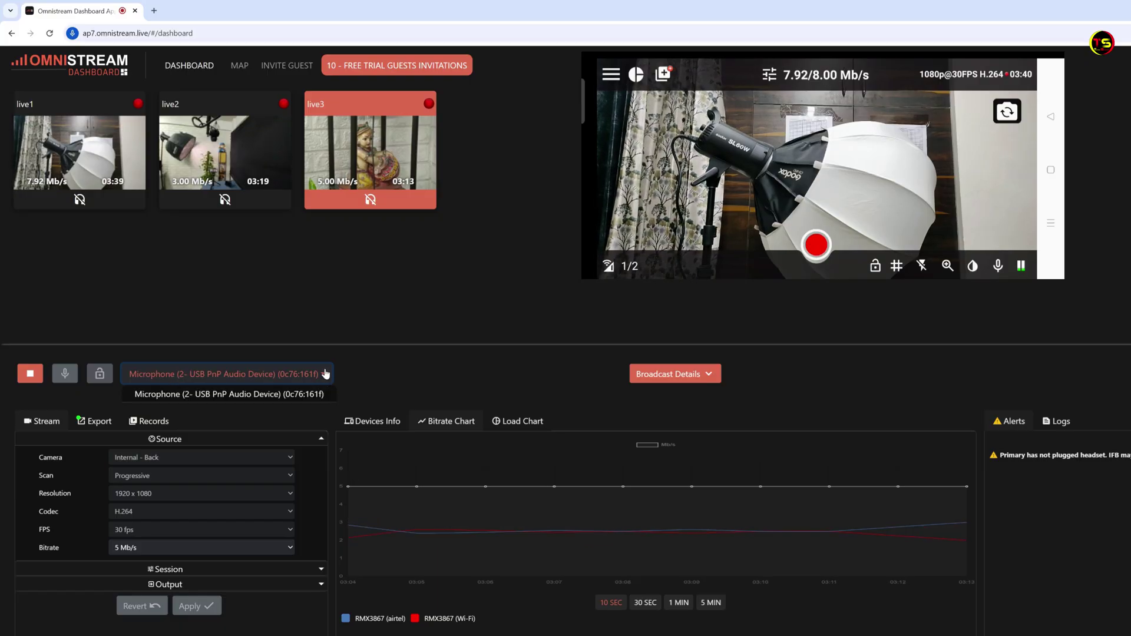
{"action": "left_click", "coordinate": [298, 394]}
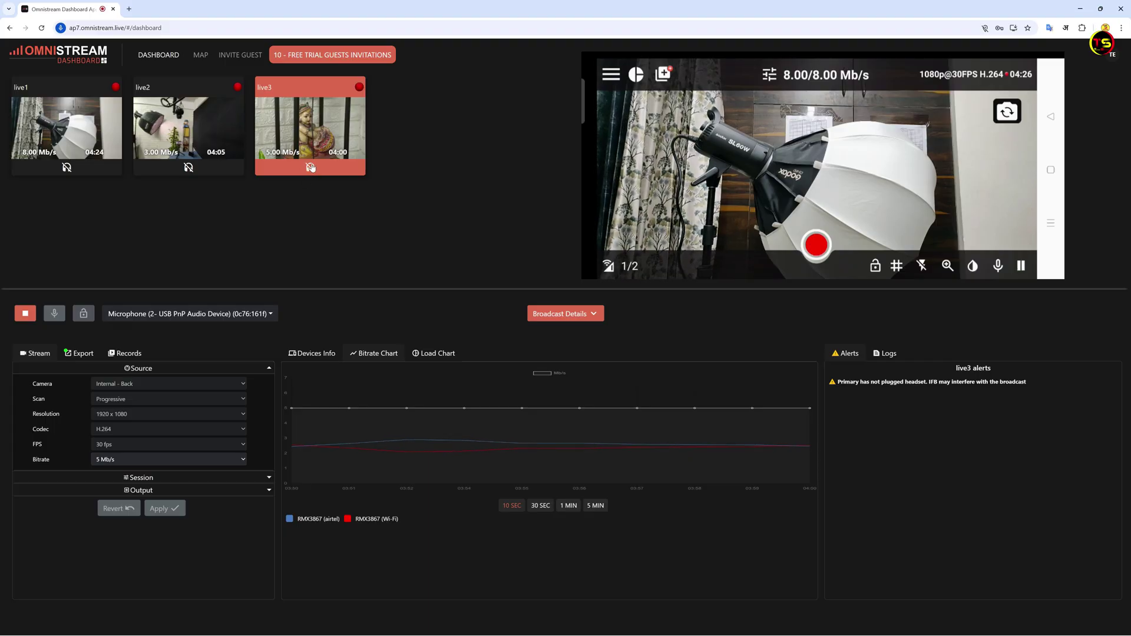
Turn on talkback to the live3 operator and lock it on
{"action": "left_click", "coordinate": [55, 313]}
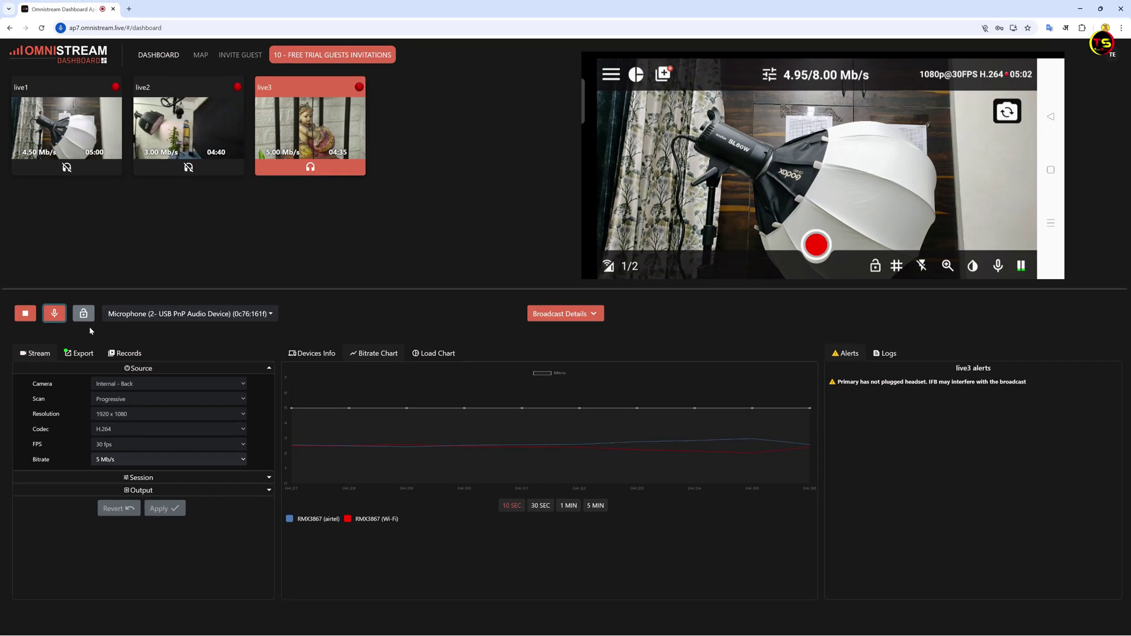
{"action": "left_click", "coordinate": [84, 315]}
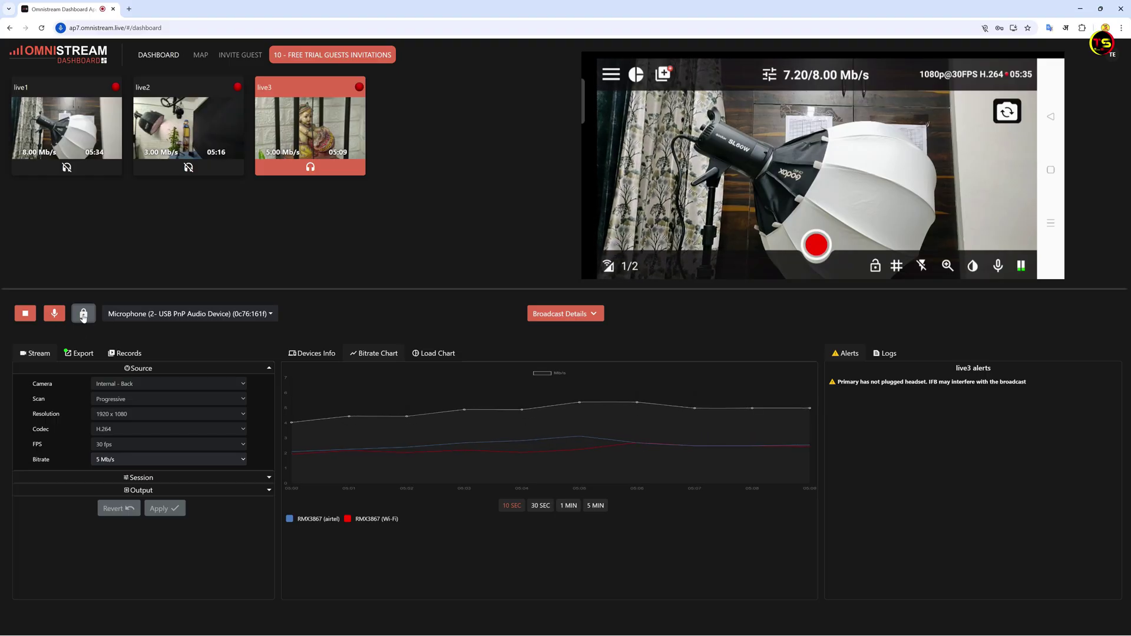
Release the talkback lock and stop talking to live3
{"action": "left_click", "coordinate": [56, 314]}
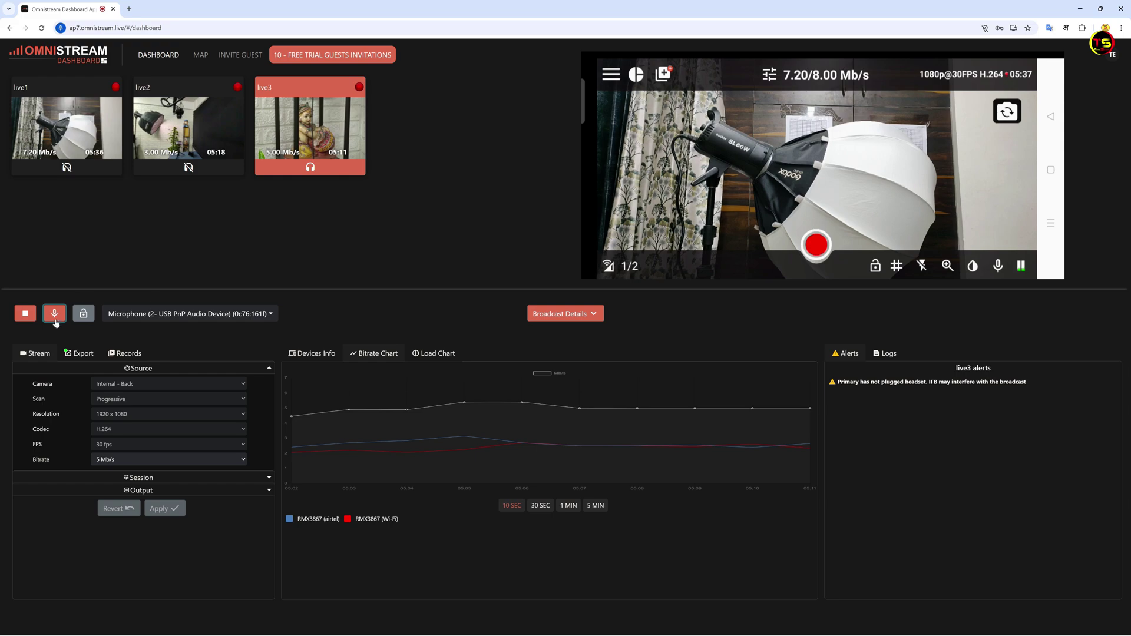
{"action": "left_click", "coordinate": [311, 168]}
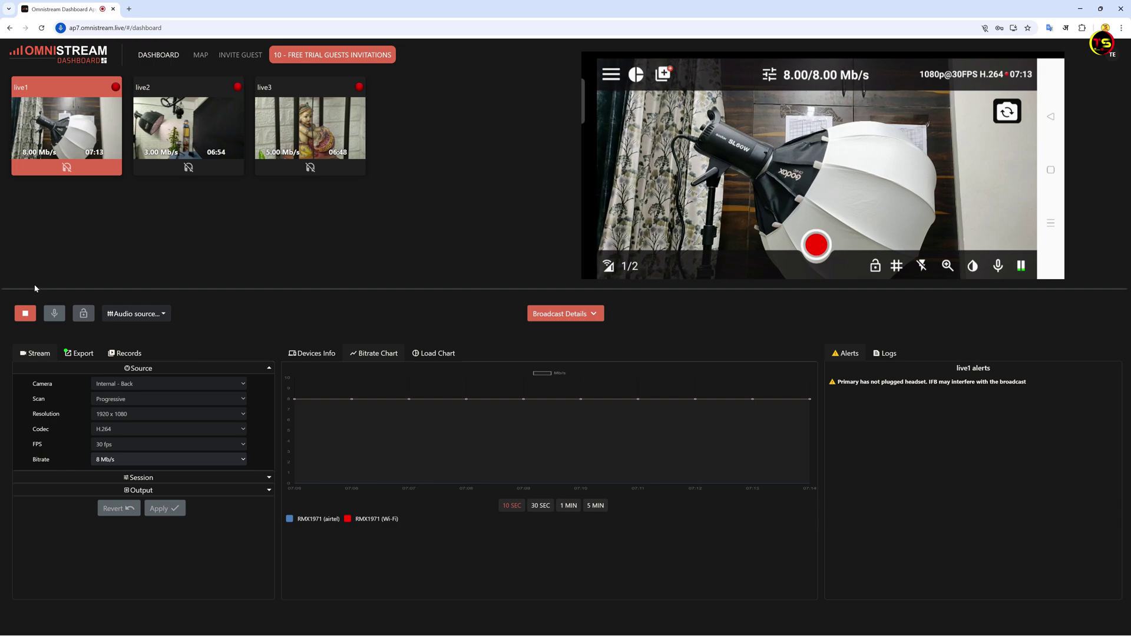
Stop live1 and set its camera to Internal - Front, Progressive scan, 1280 x 720
{"action": "left_click", "coordinate": [25, 314]}
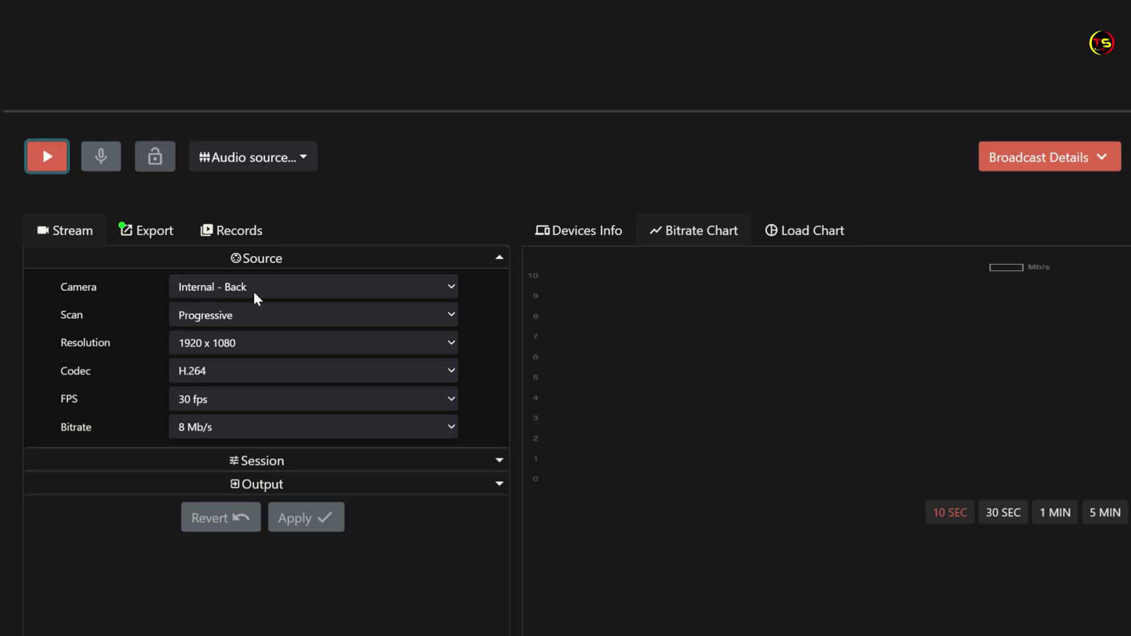
{"action": "left_click", "coordinate": [451, 288]}
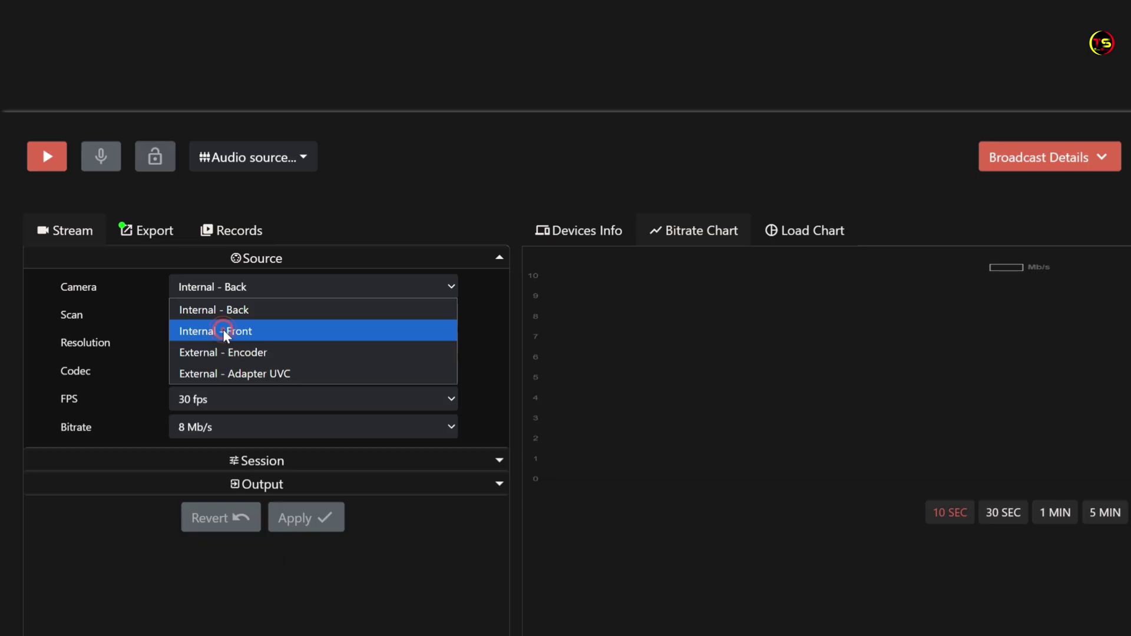
{"action": "left_click", "coordinate": [223, 331]}
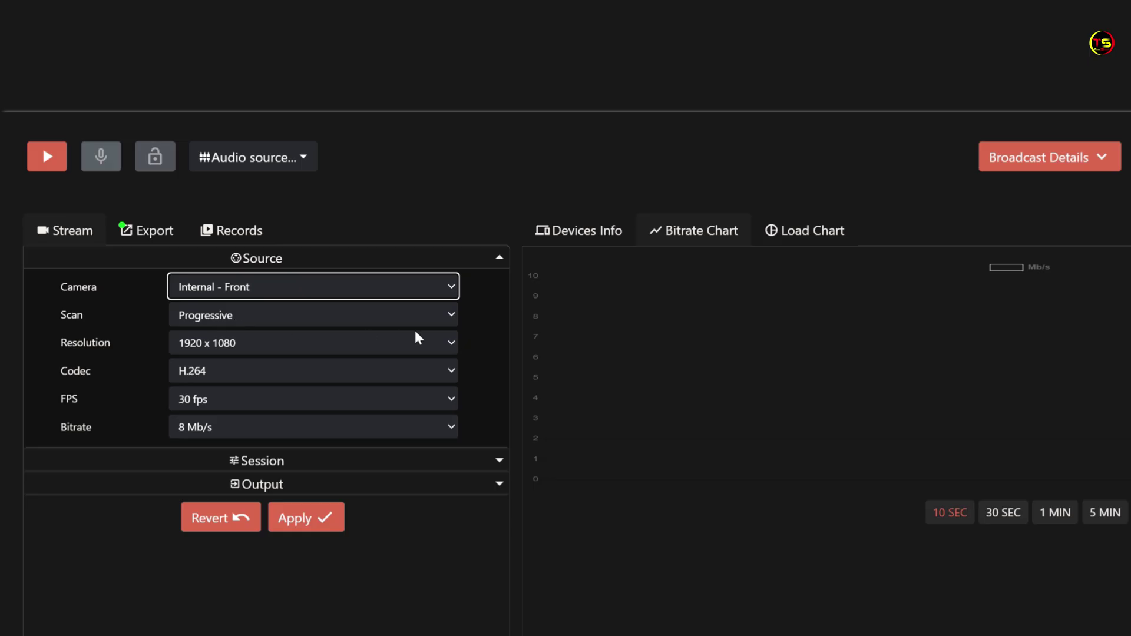
{"action": "left_click", "coordinate": [451, 318]}
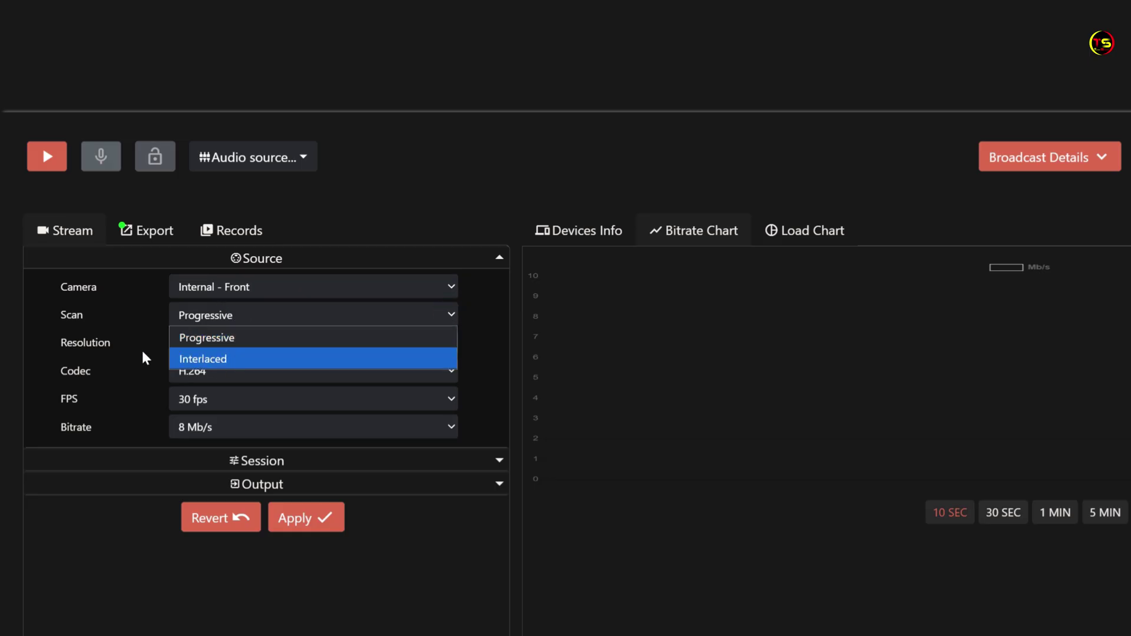
{"action": "left_click", "coordinate": [194, 319]}
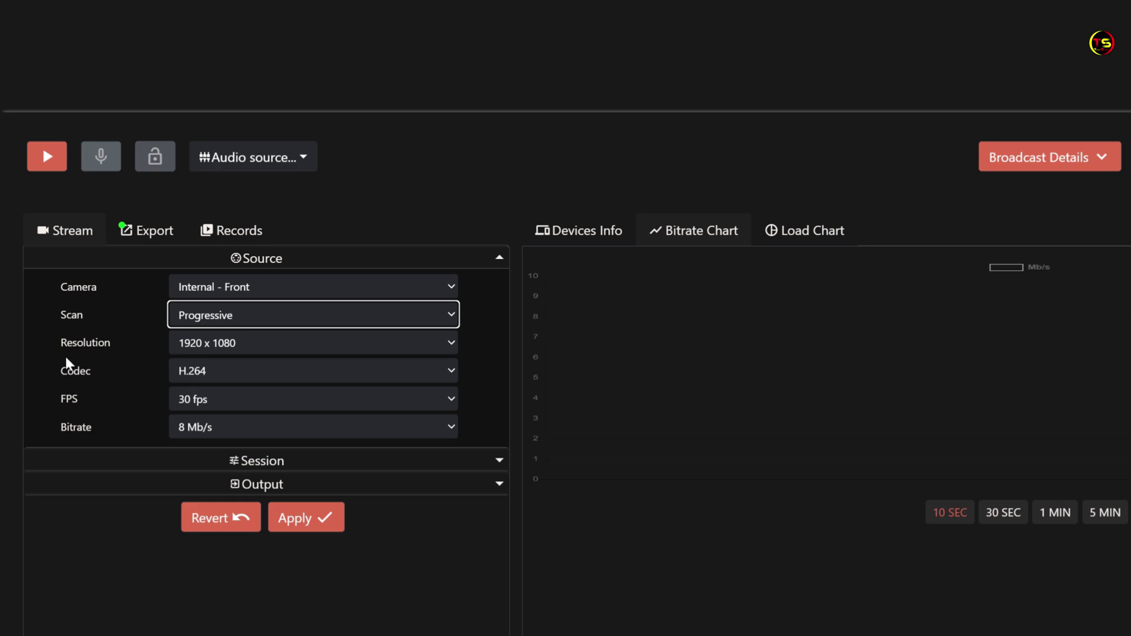
{"action": "left_click", "coordinate": [451, 344]}
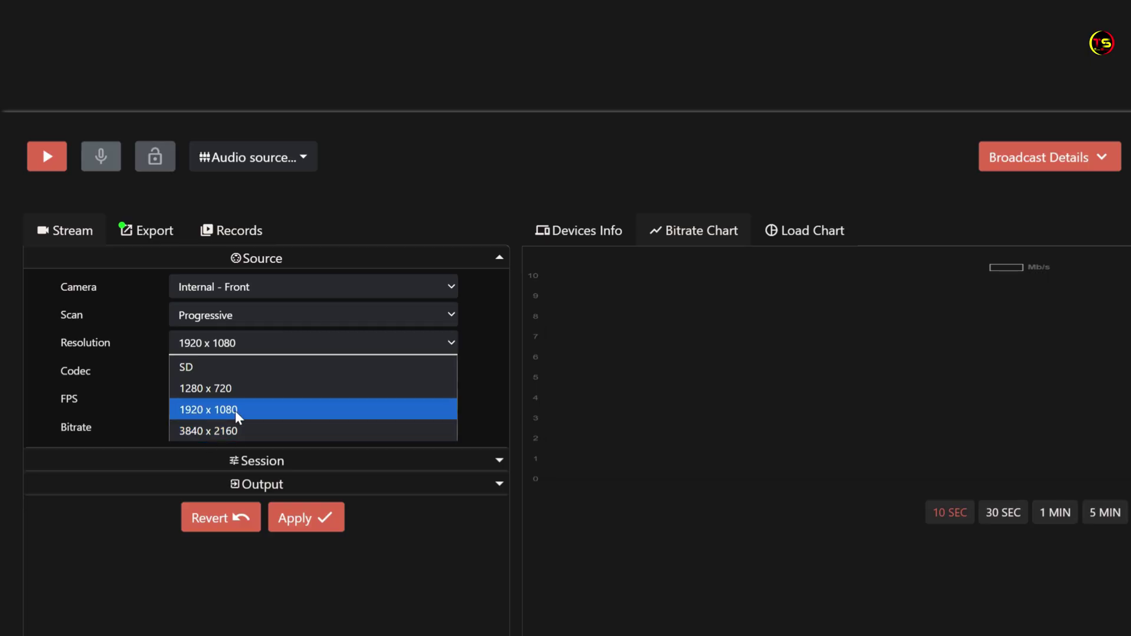
{"action": "left_click", "coordinate": [234, 388]}
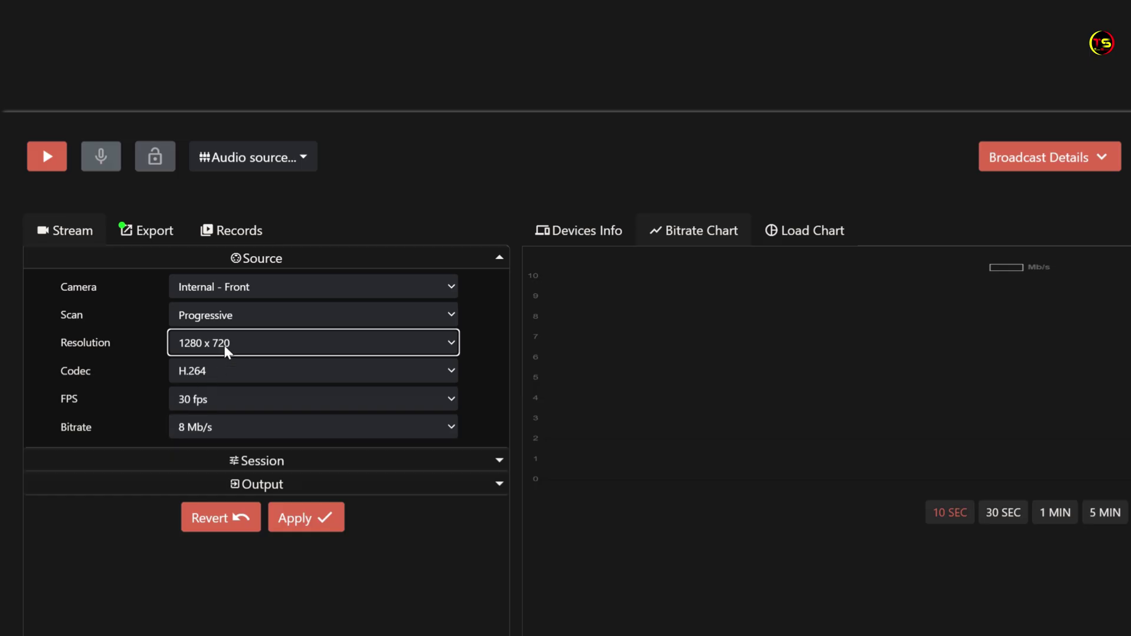
Keep the codec at H.264, frame rate at 30 fps and bitrate at 8 Mb/s
{"action": "left_click", "coordinate": [230, 373]}
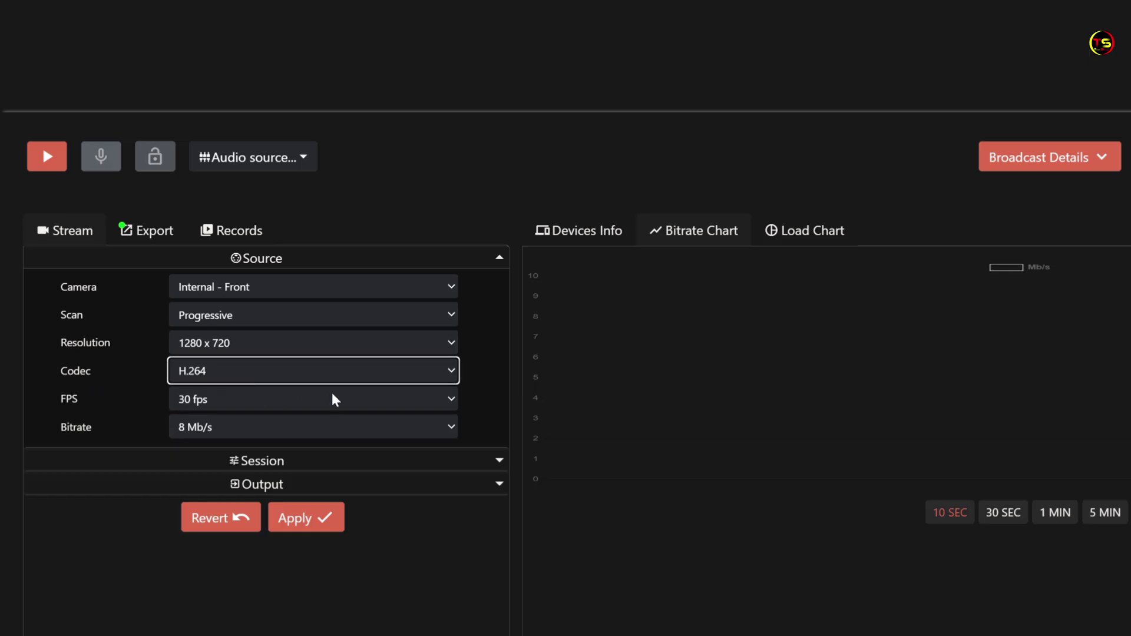
{"action": "left_click", "coordinate": [451, 371]}
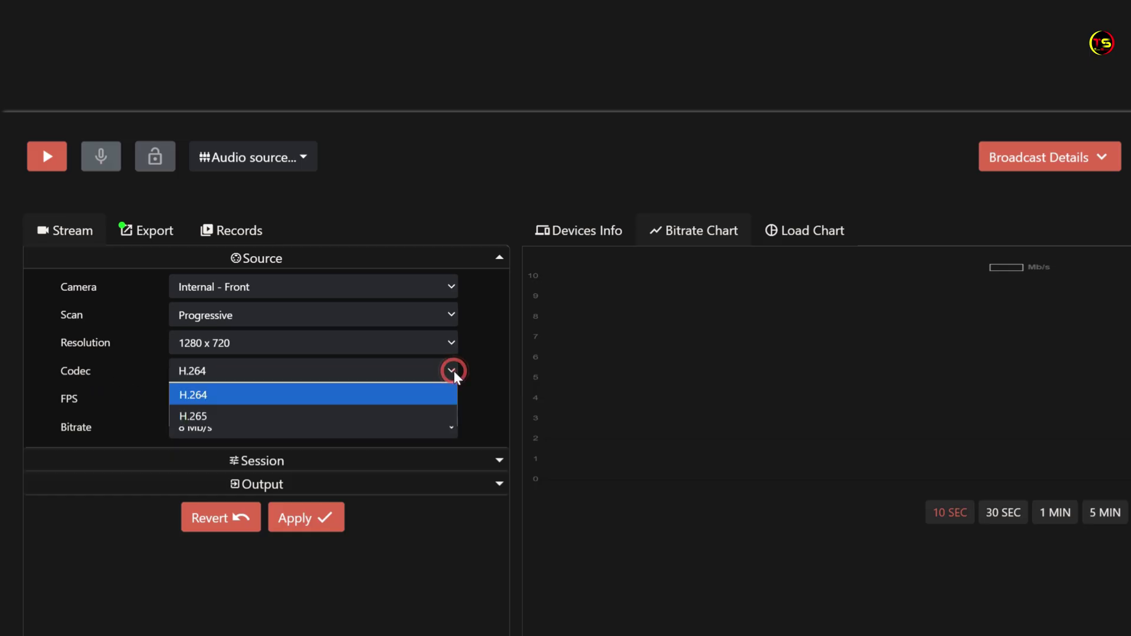
{"action": "left_click", "coordinate": [451, 372]}
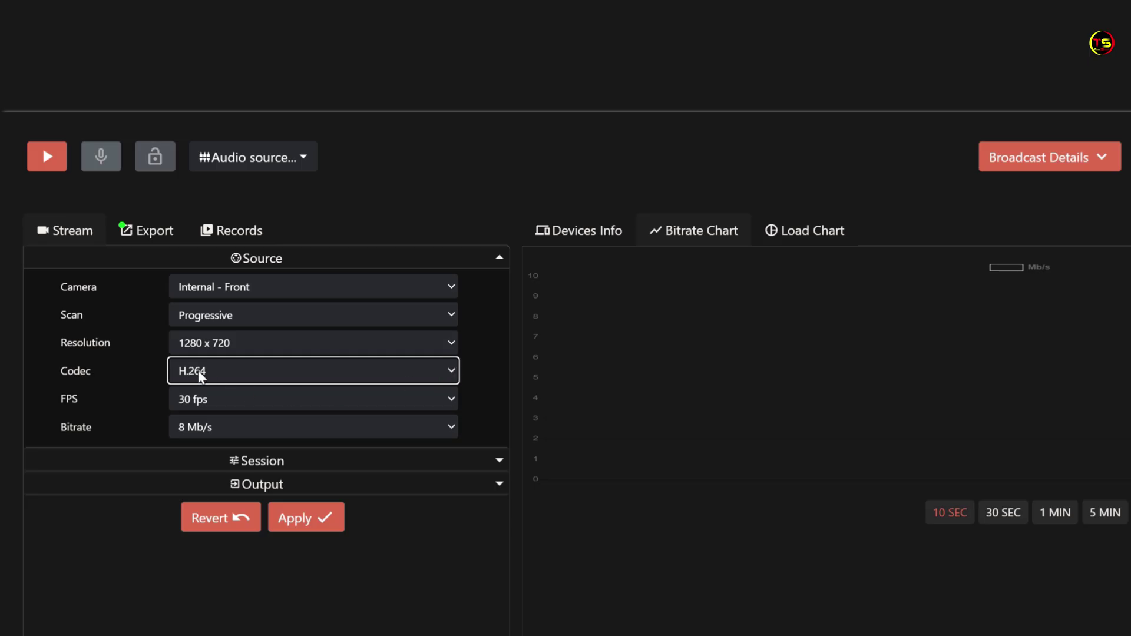
{"action": "key", "text": "Tab"}
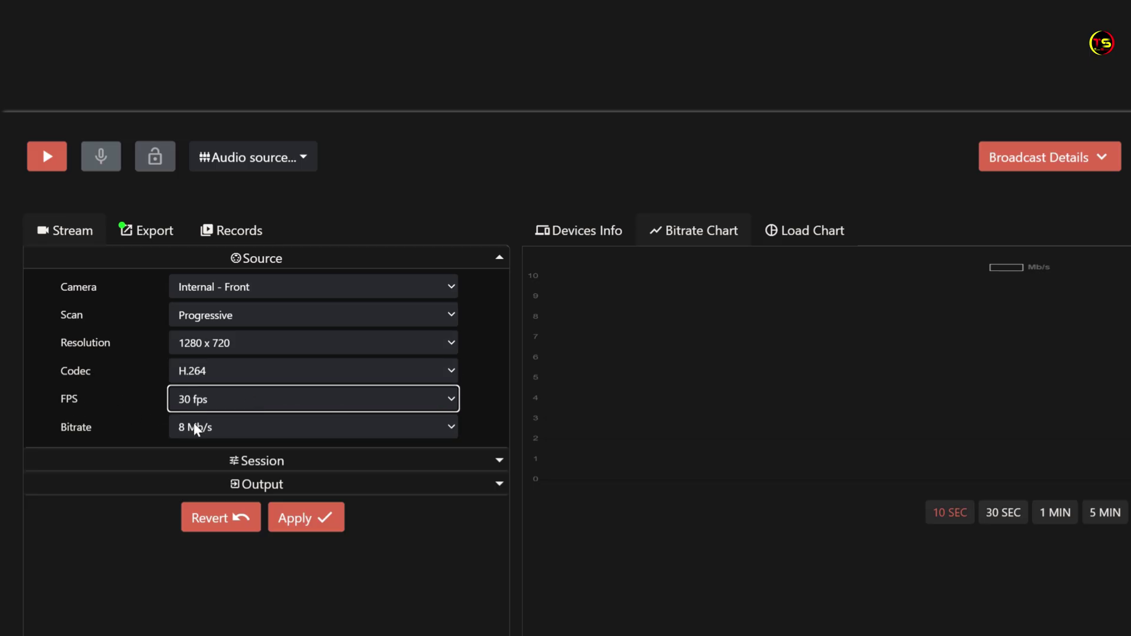
{"action": "left_click", "coordinate": [451, 399]}
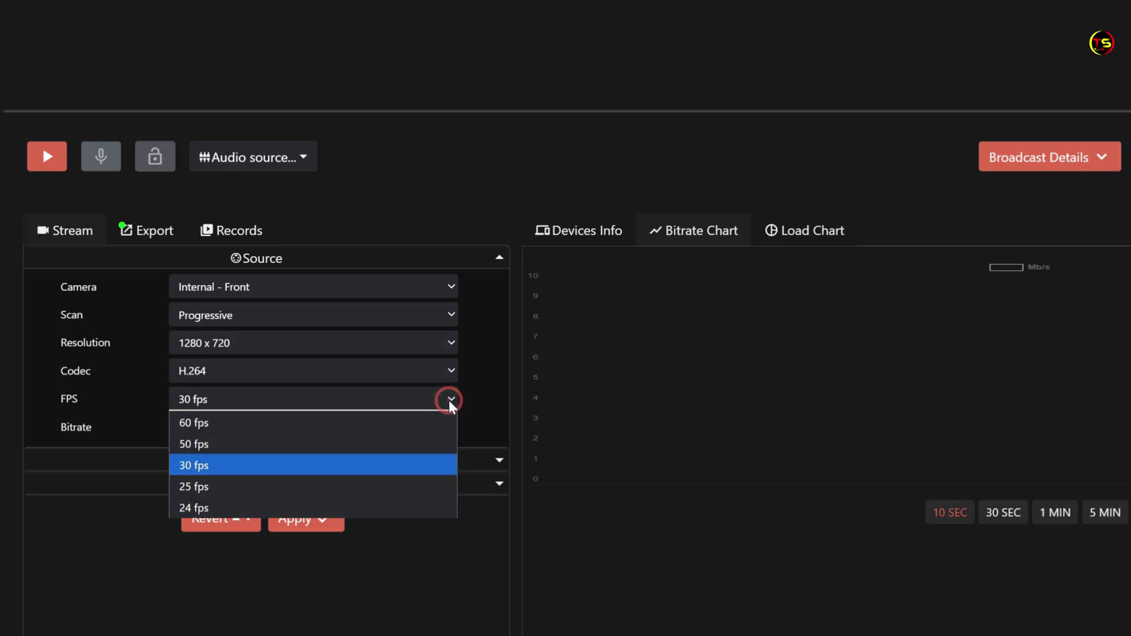
{"action": "left_click", "coordinate": [449, 401]}
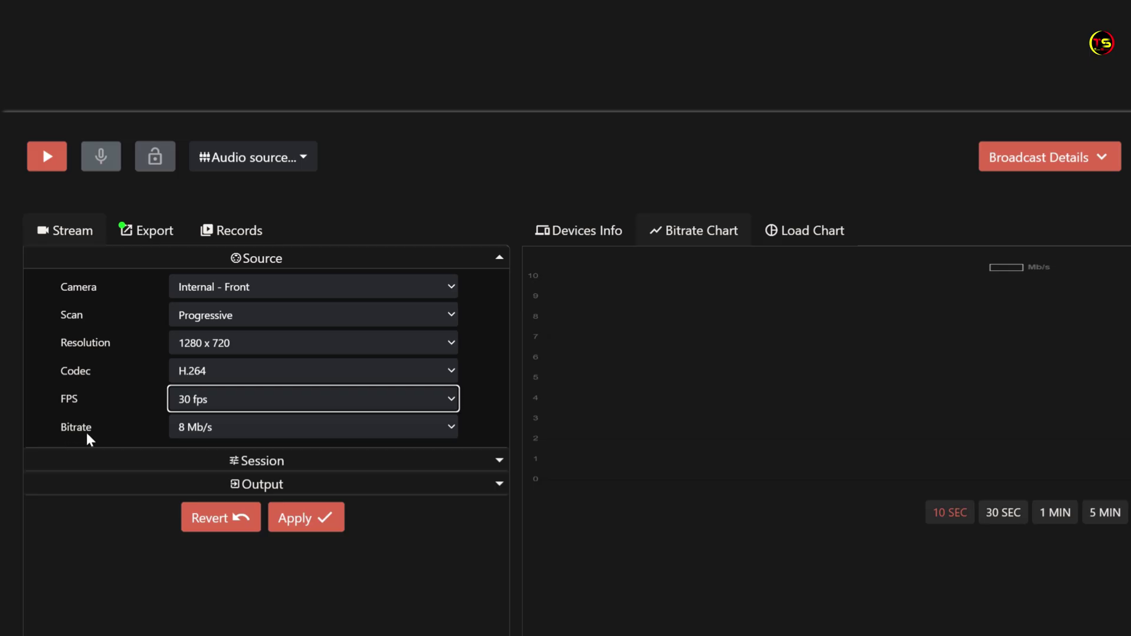
{"action": "left_click", "coordinate": [451, 429]}
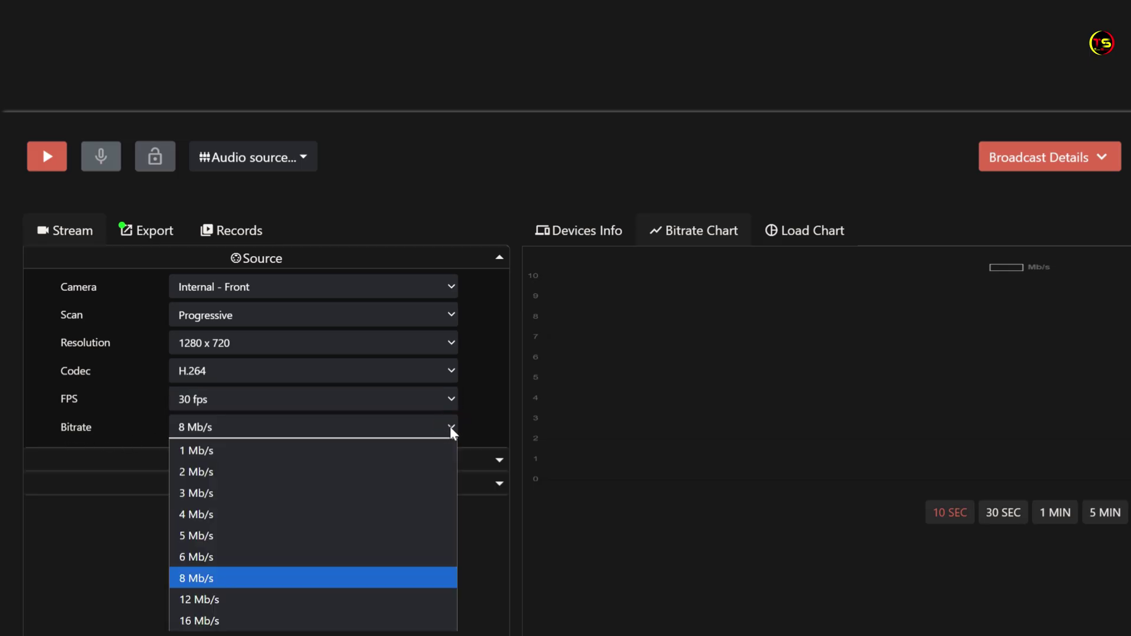
{"action": "left_click", "coordinate": [262, 578]}
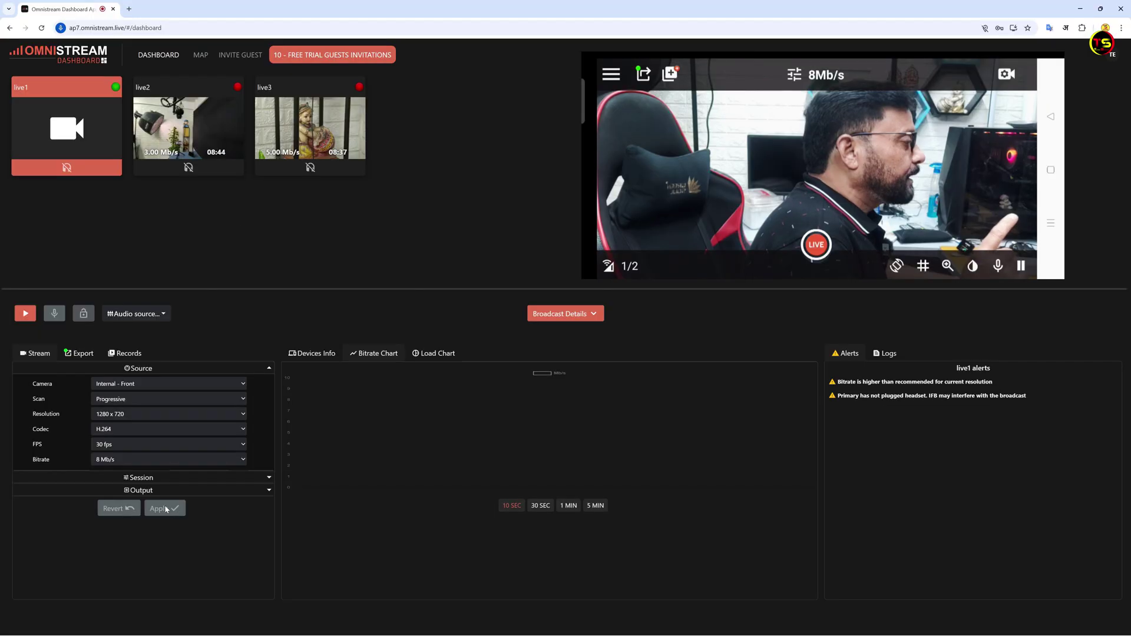
Apply the 720p source settings, stream live1 briefly, then stop it
{"action": "left_click", "coordinate": [312, 523]}
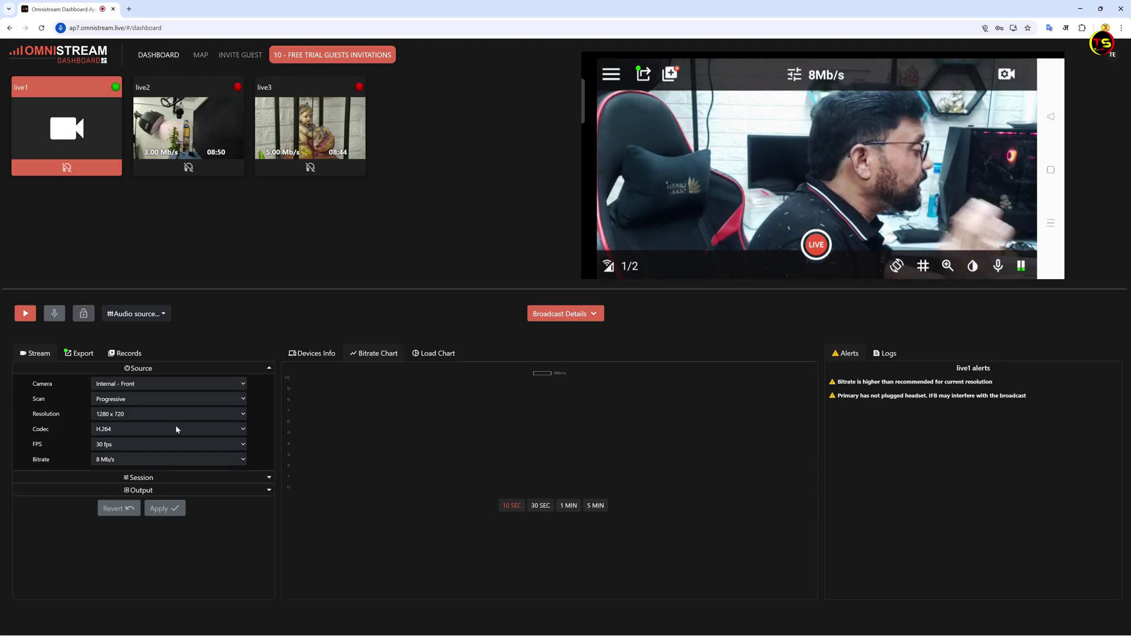
{"action": "left_click", "coordinate": [25, 314]}
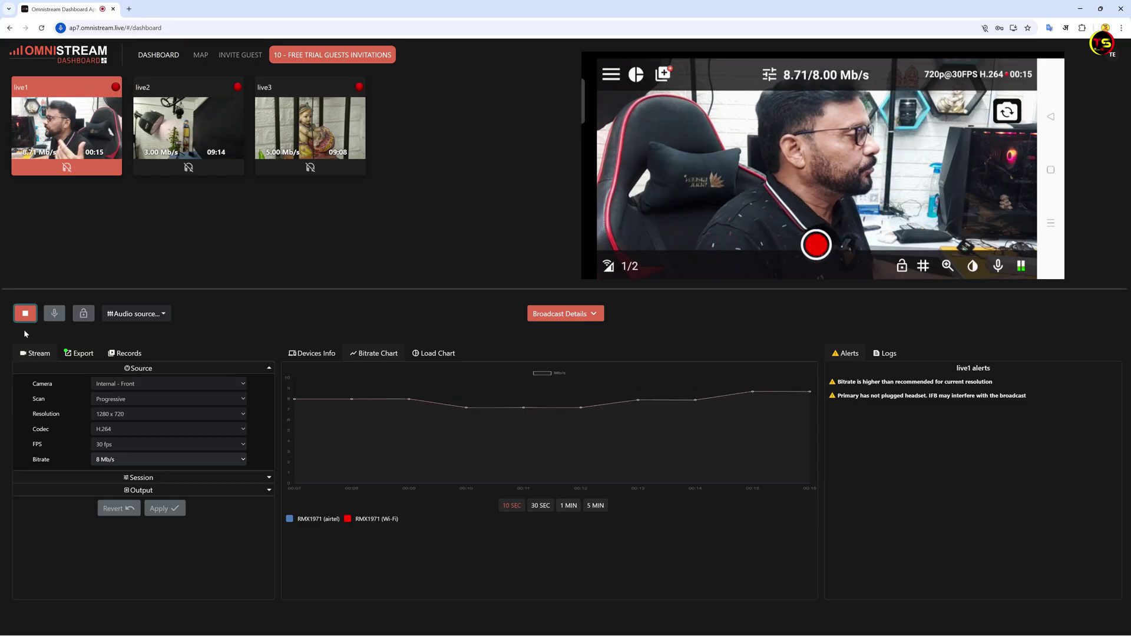
{"action": "left_click", "coordinate": [25, 313]}
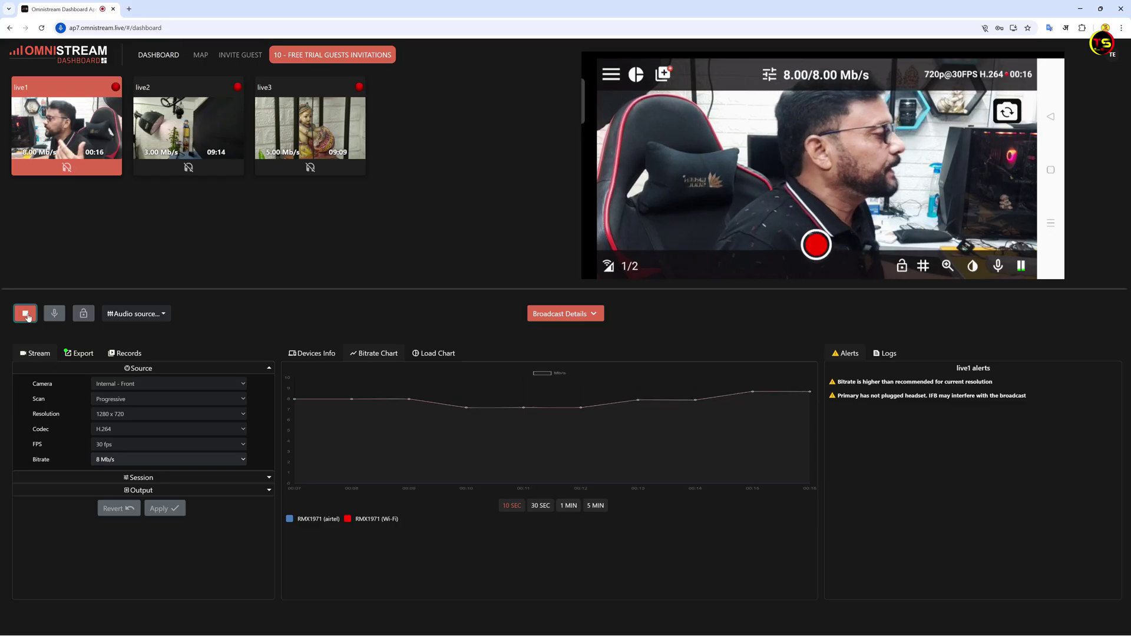
Switch live1 to the Internal - Back camera, apply, stream briefly, then stop
{"action": "left_click", "coordinate": [242, 384]}
{"action": "left_click", "coordinate": [122, 397]}
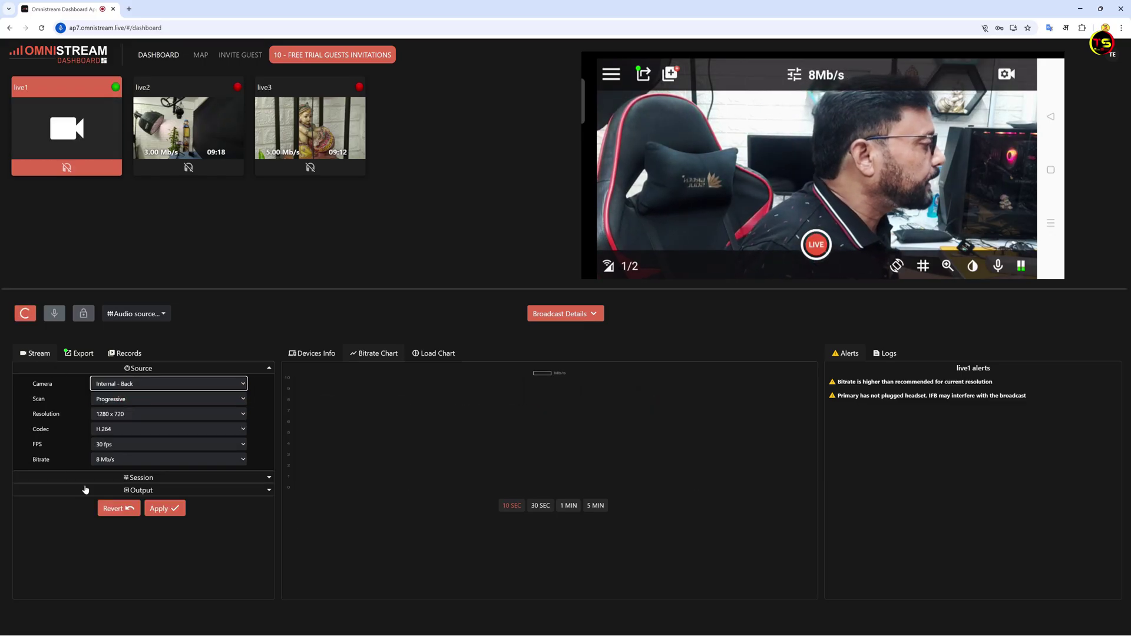
{"action": "left_click", "coordinate": [165, 508]}
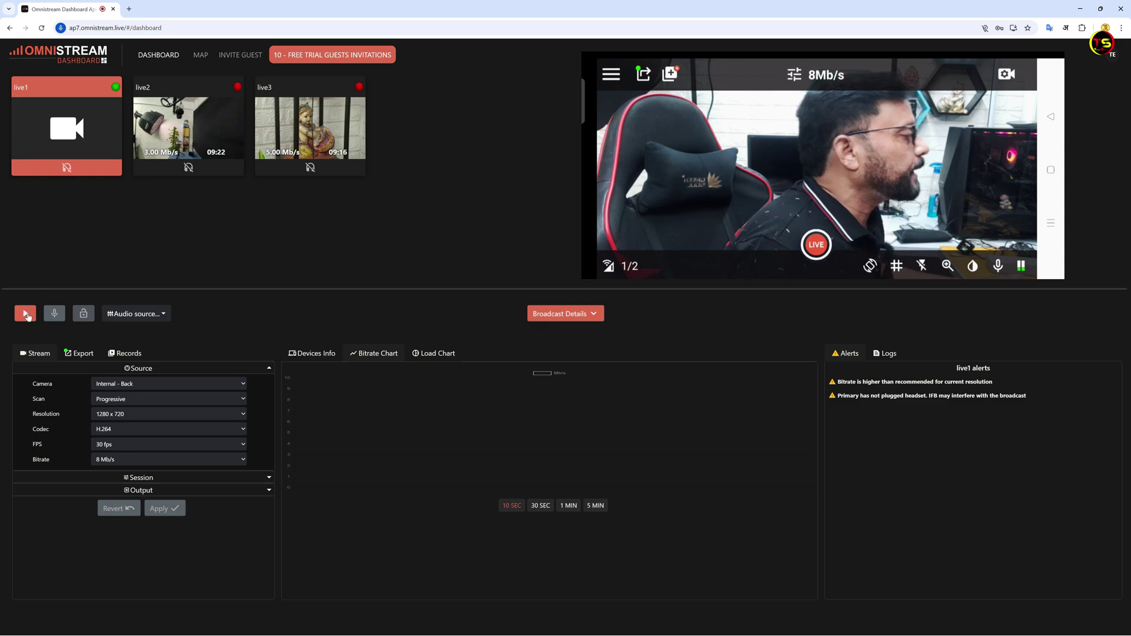
{"action": "left_click", "coordinate": [26, 313]}
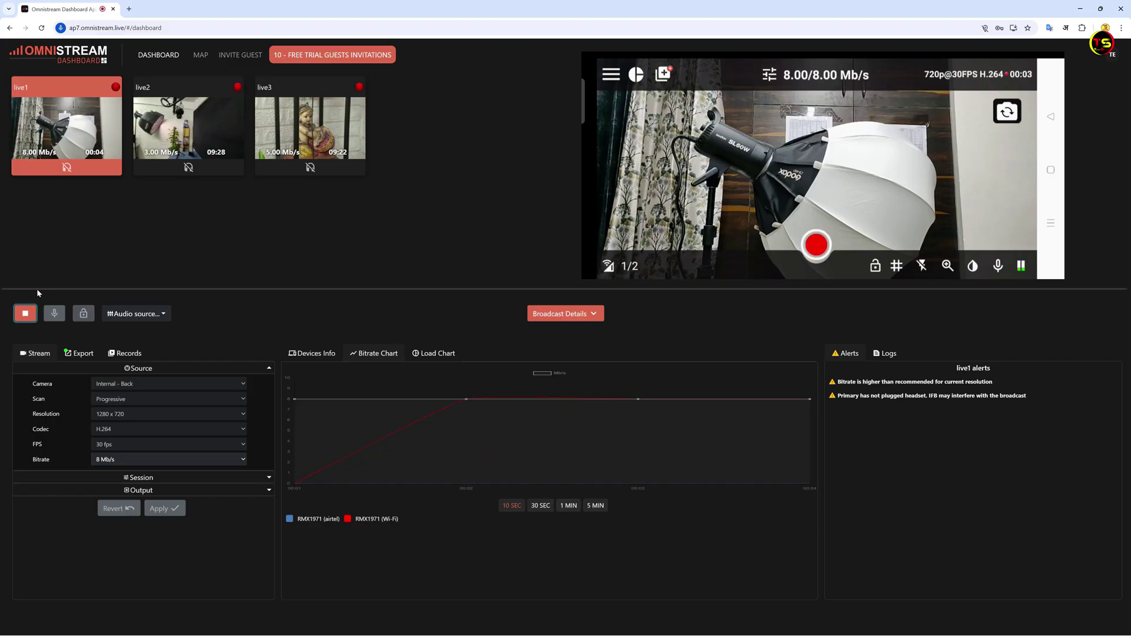
{"action": "left_click", "coordinate": [25, 313]}
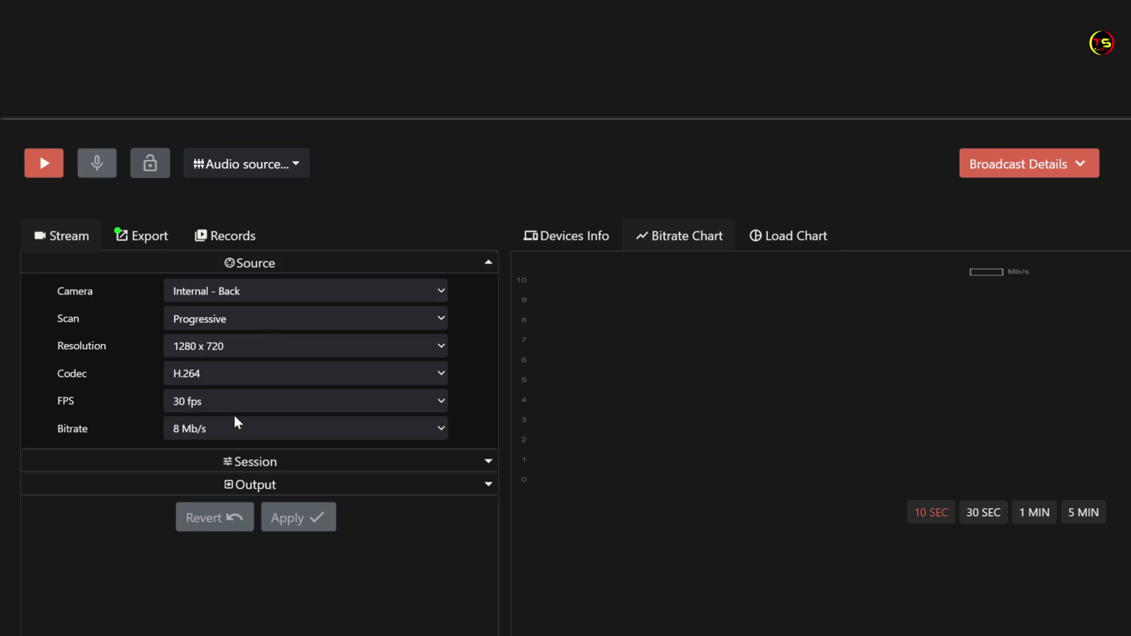
Expand live1's Session settings and keep the Best Quality profile and Level A fluency
{"action": "left_click", "coordinate": [489, 463]}
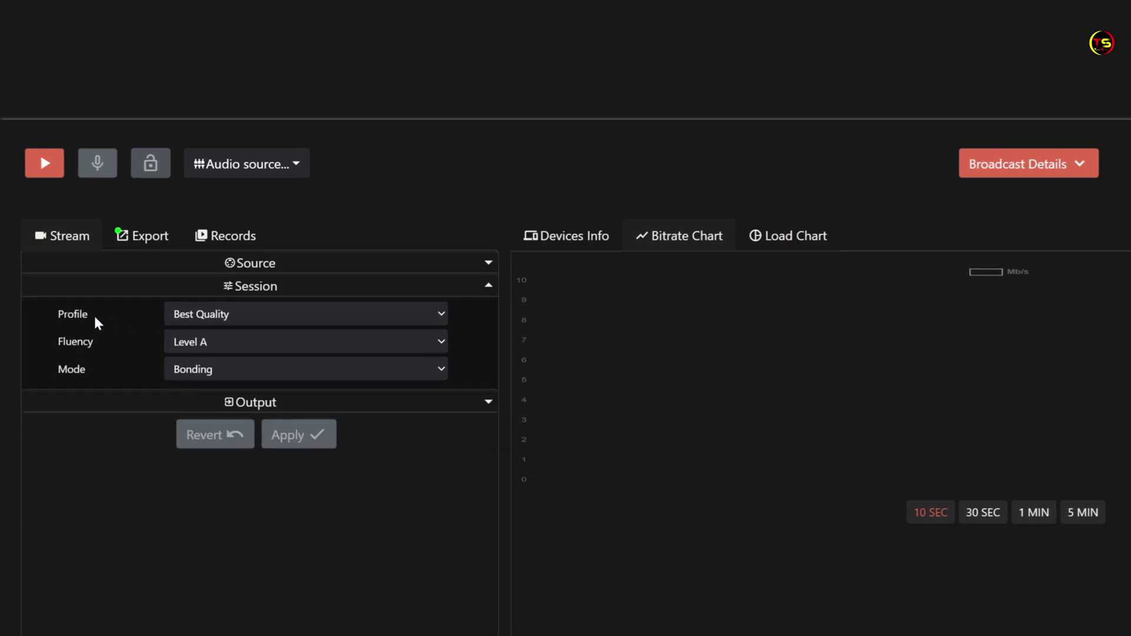
{"action": "left_click", "coordinate": [441, 313]}
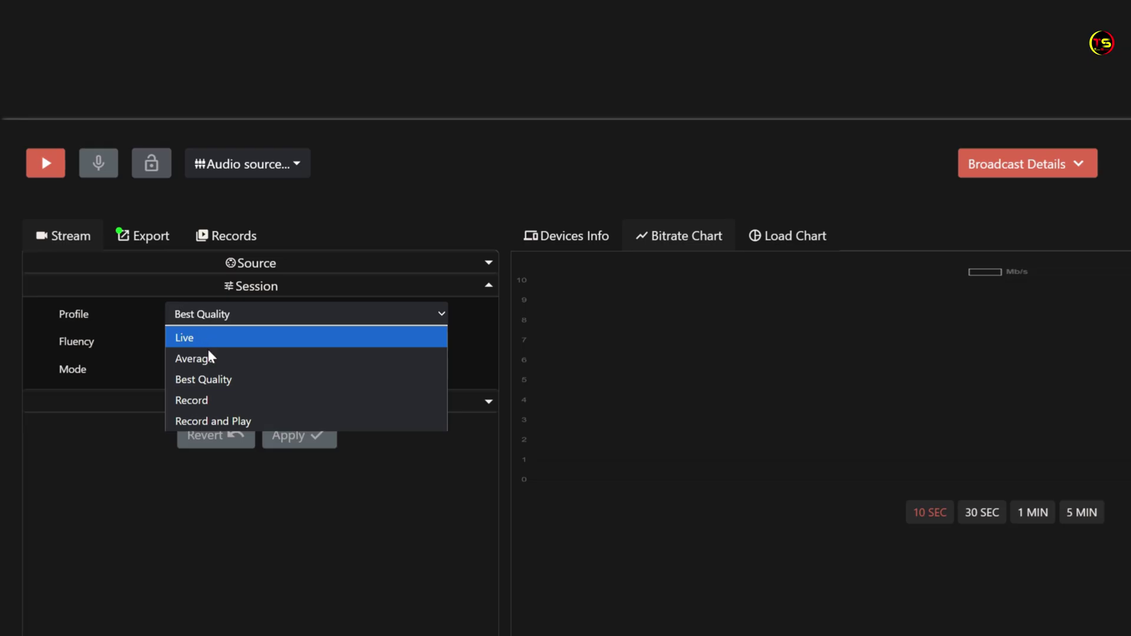
{"action": "left_click", "coordinate": [199, 372]}
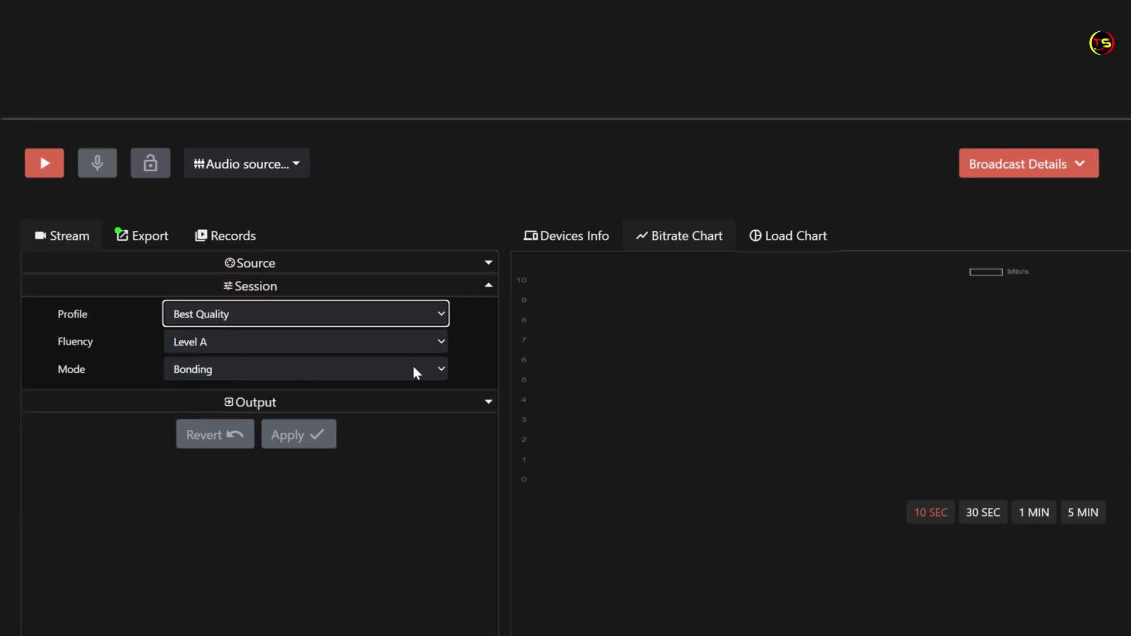
{"action": "left_click", "coordinate": [439, 342]}
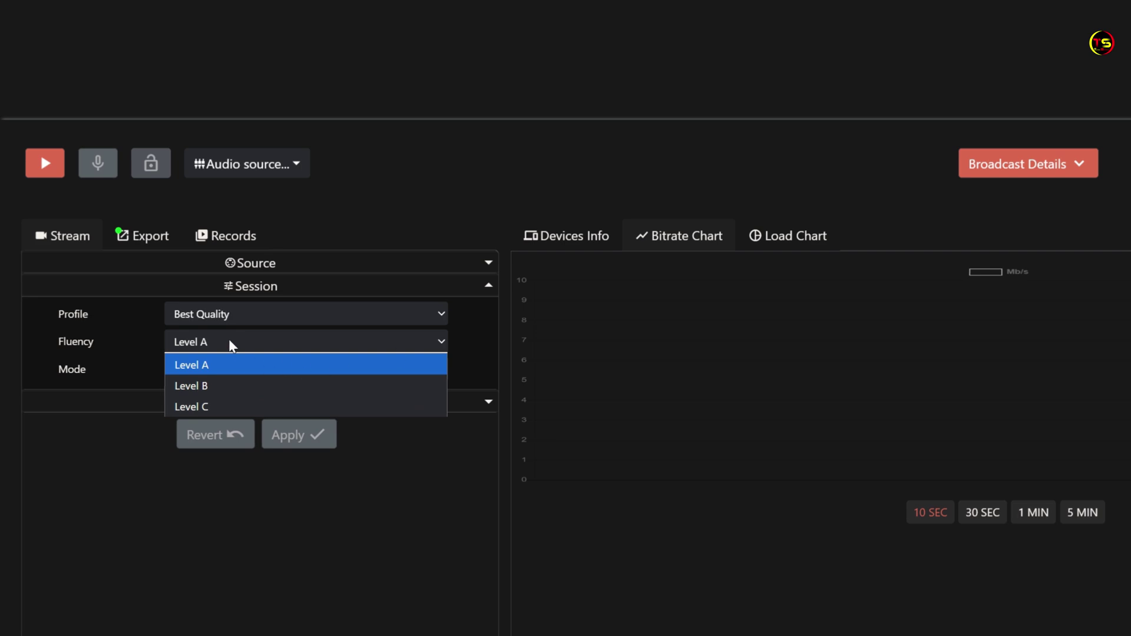
{"action": "left_click", "coordinate": [440, 339]}
Keep Bonding as the session mode and expand the Output section
{"action": "key", "text": "Tab"}
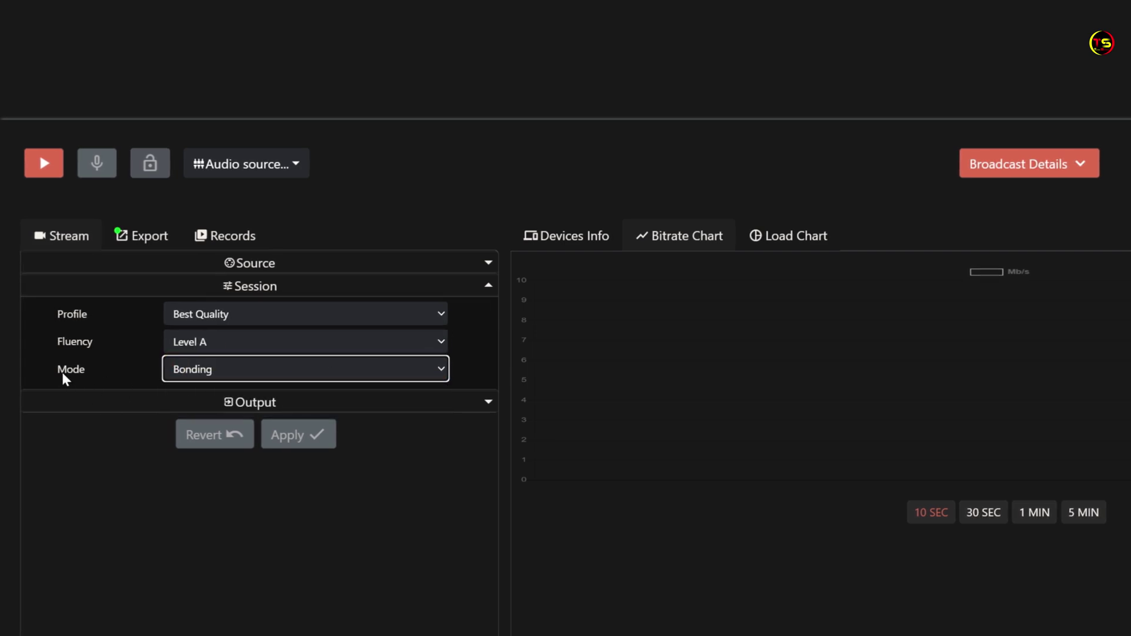
{"action": "left_click", "coordinate": [441, 368]}
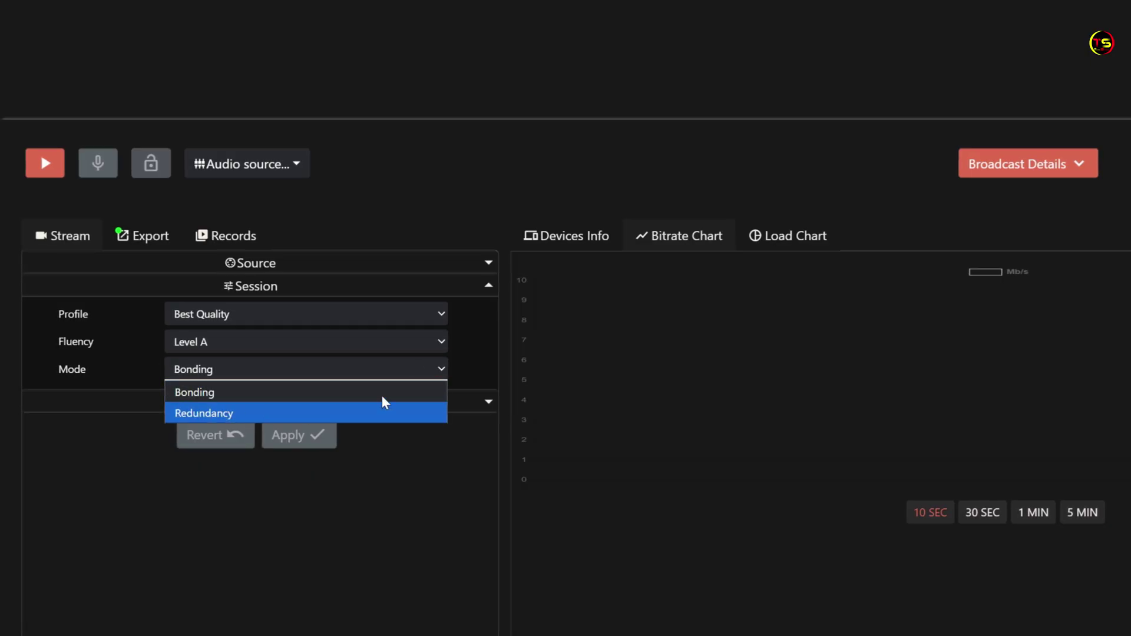
{"action": "left_click", "coordinate": [435, 369]}
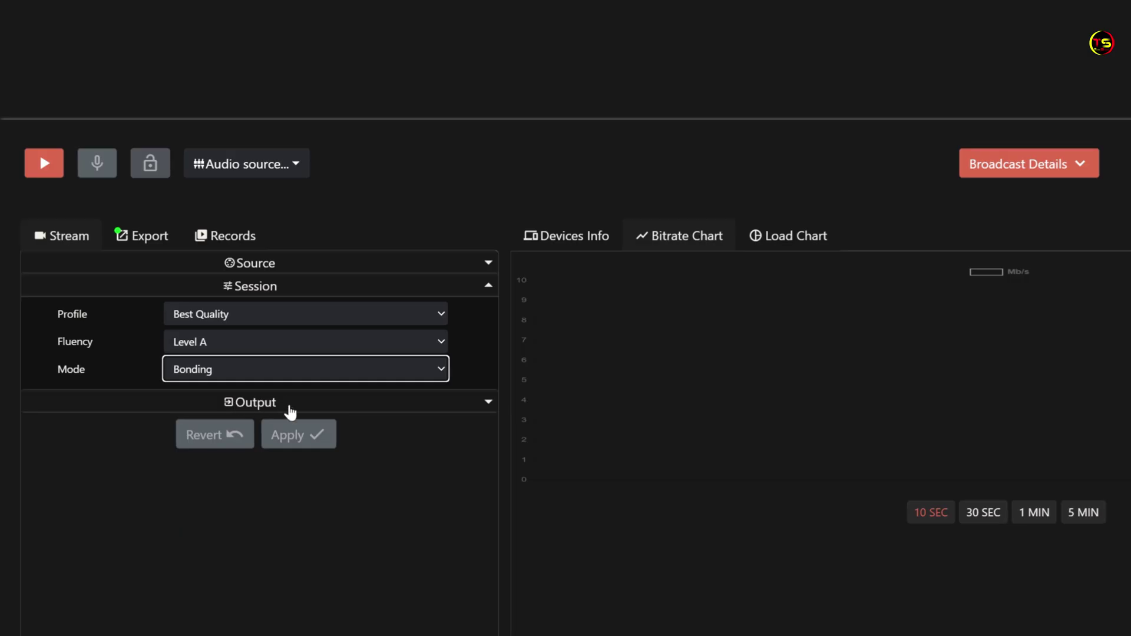
{"action": "left_click", "coordinate": [488, 402]}
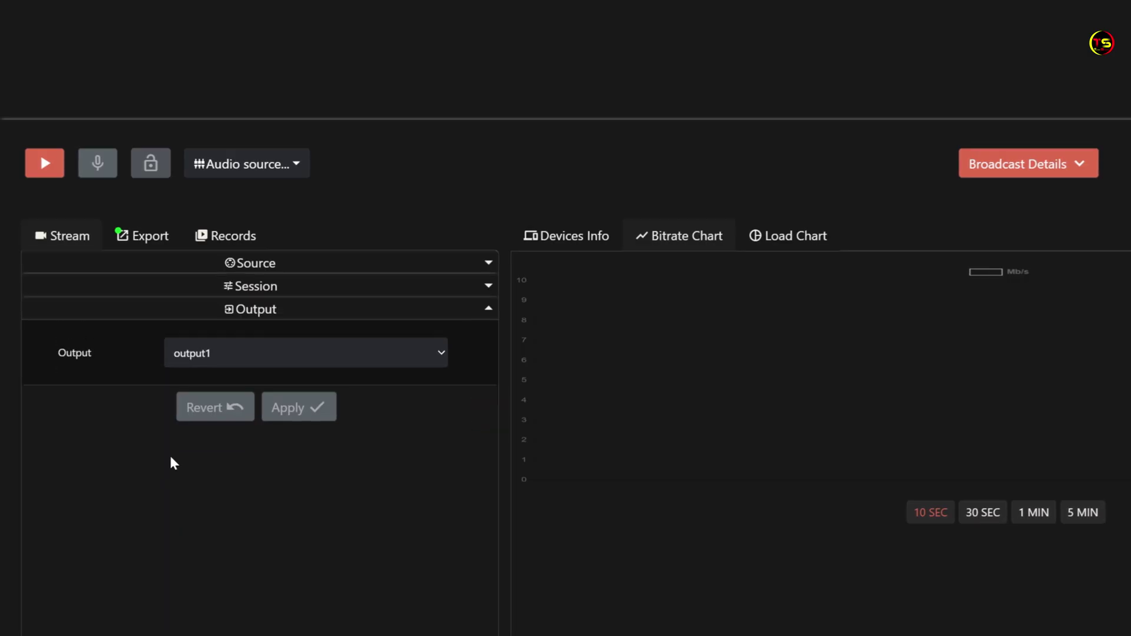
Browse the Output dropdown twice and leave output1 selected for live1
{"action": "left_click", "coordinate": [441, 354]}
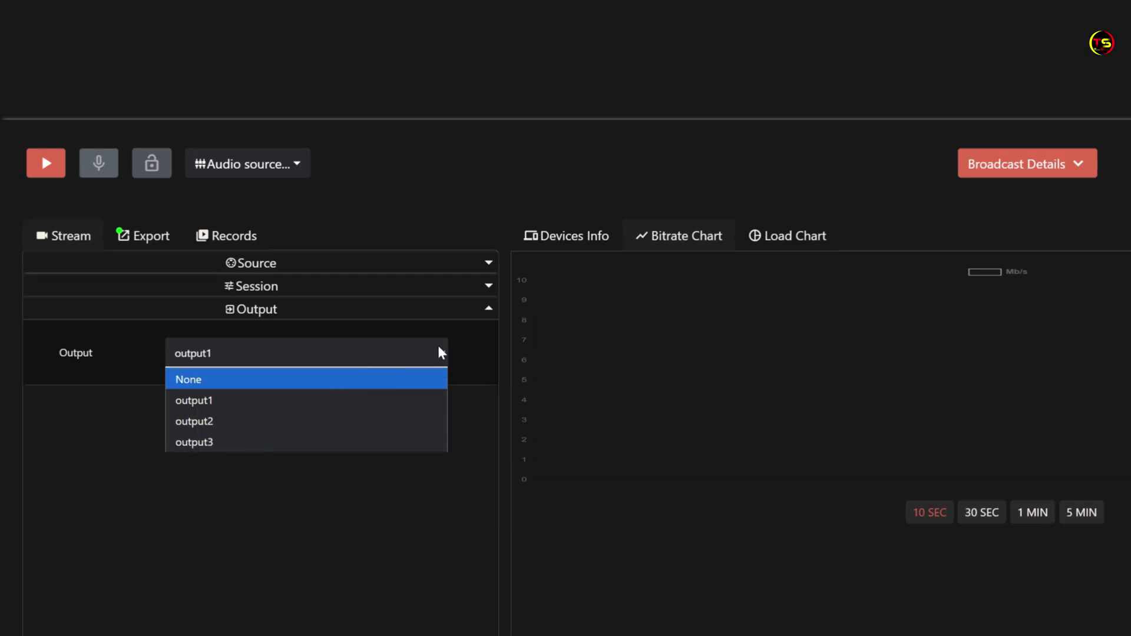
{"action": "left_click", "coordinate": [439, 352]}
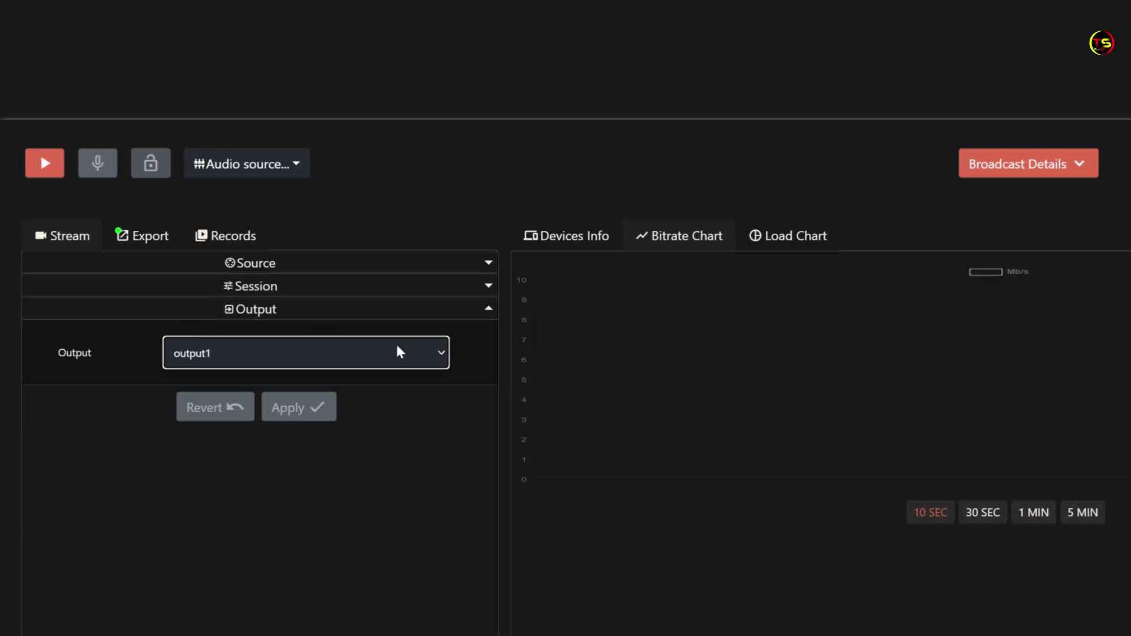
{"action": "left_click", "coordinate": [443, 355]}
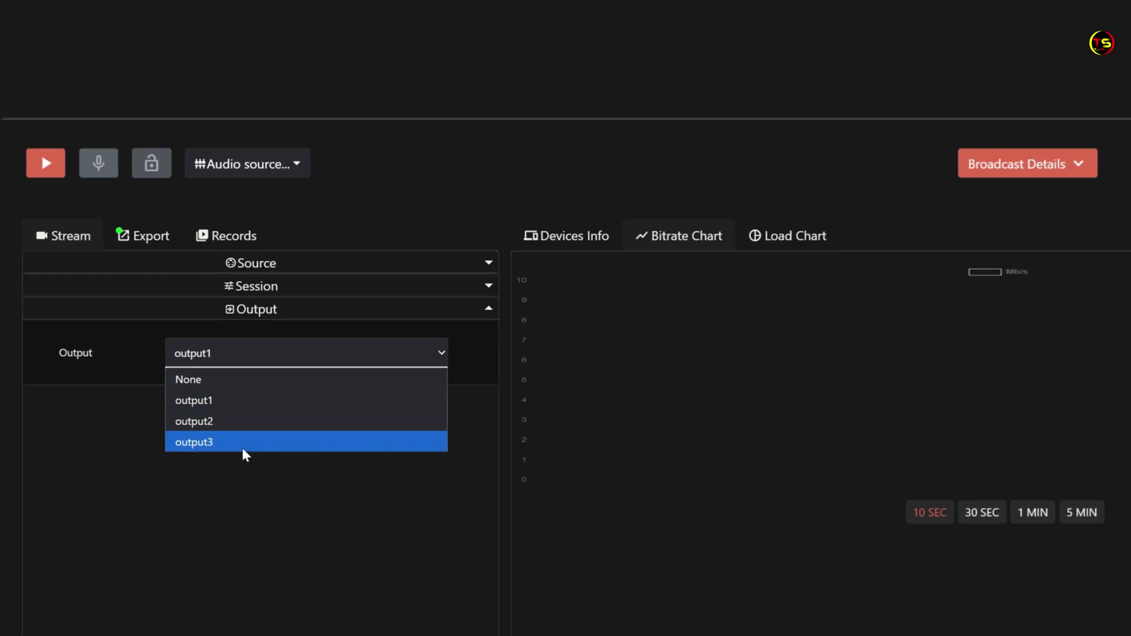
{"action": "left_click", "coordinate": [451, 365]}
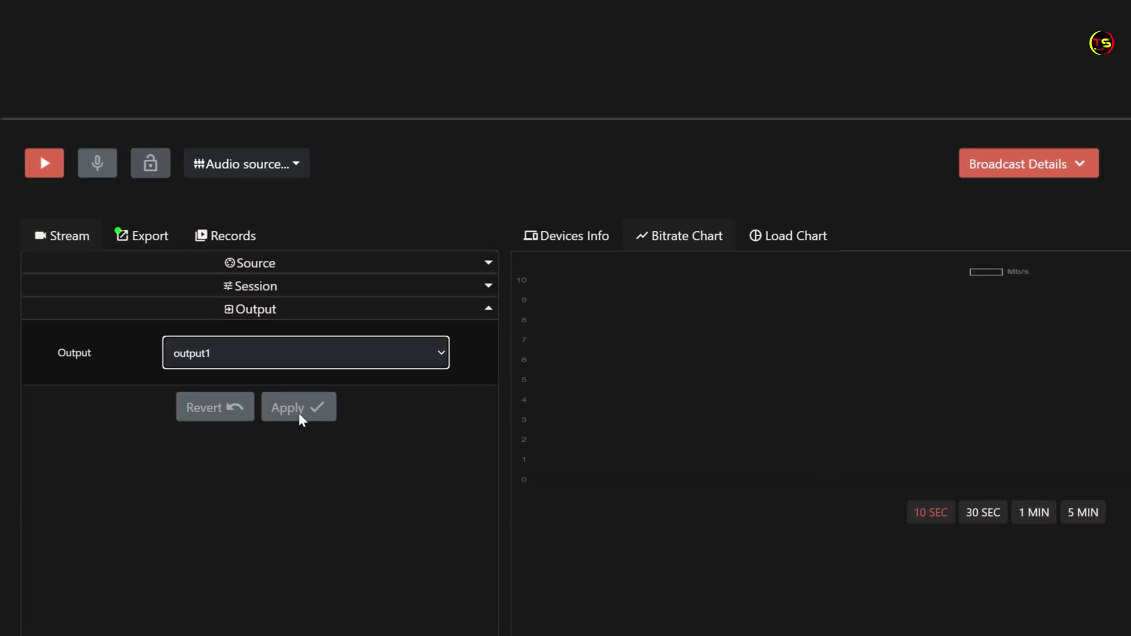
{"action": "left_click", "coordinate": [319, 508]}
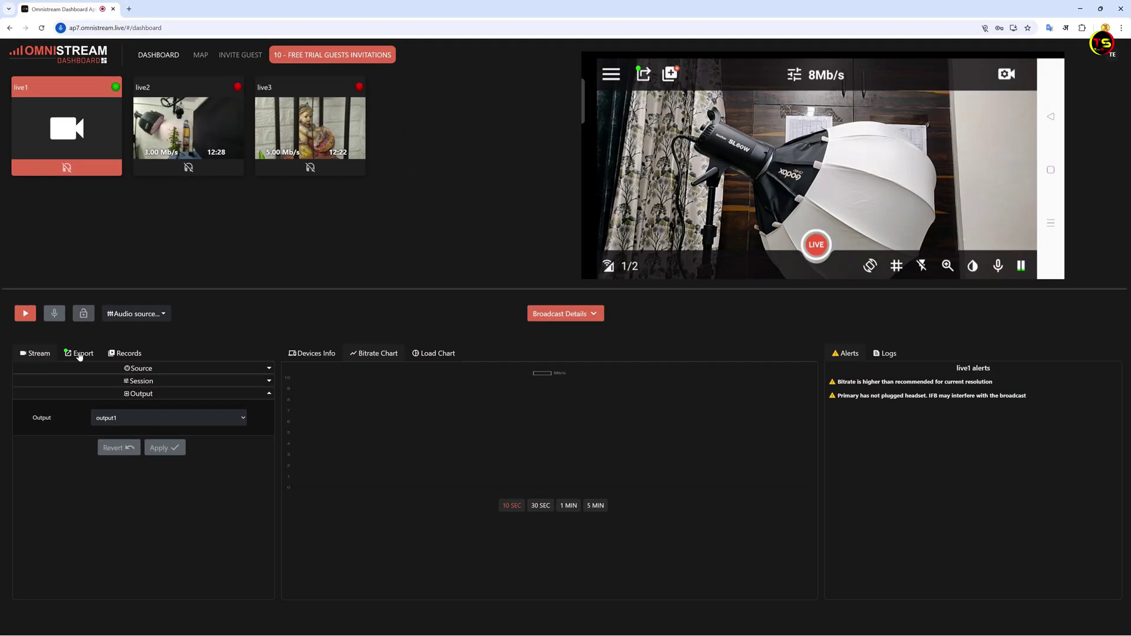
Start a new Custom RTMP destination in live1's Export settings
{"action": "left_click", "coordinate": [83, 355]}
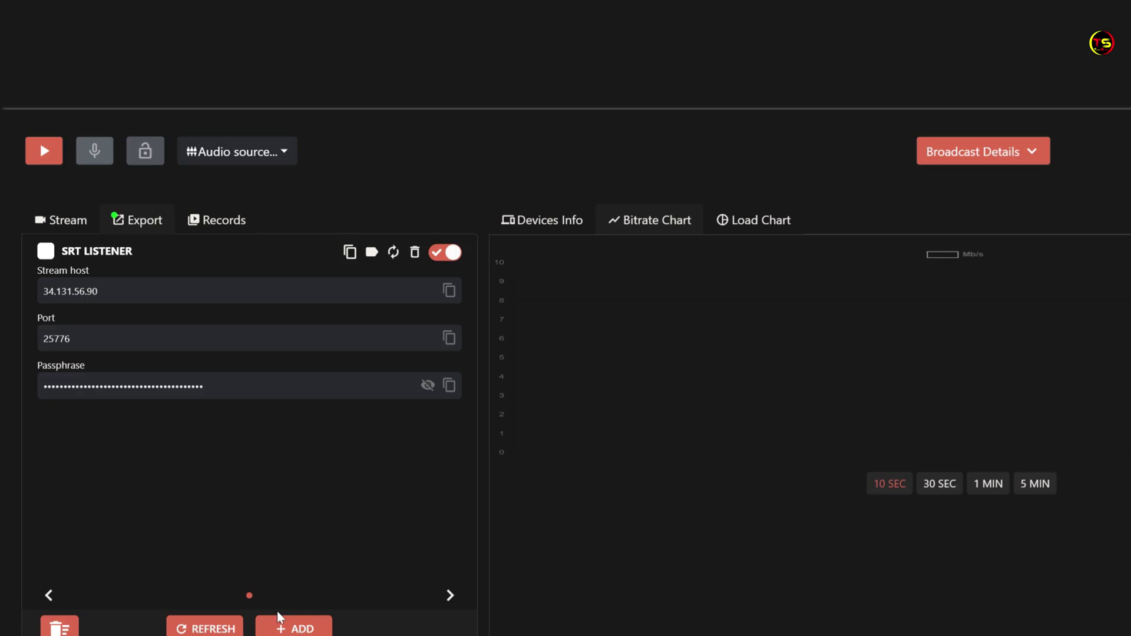
{"action": "left_click", "coordinate": [282, 629]}
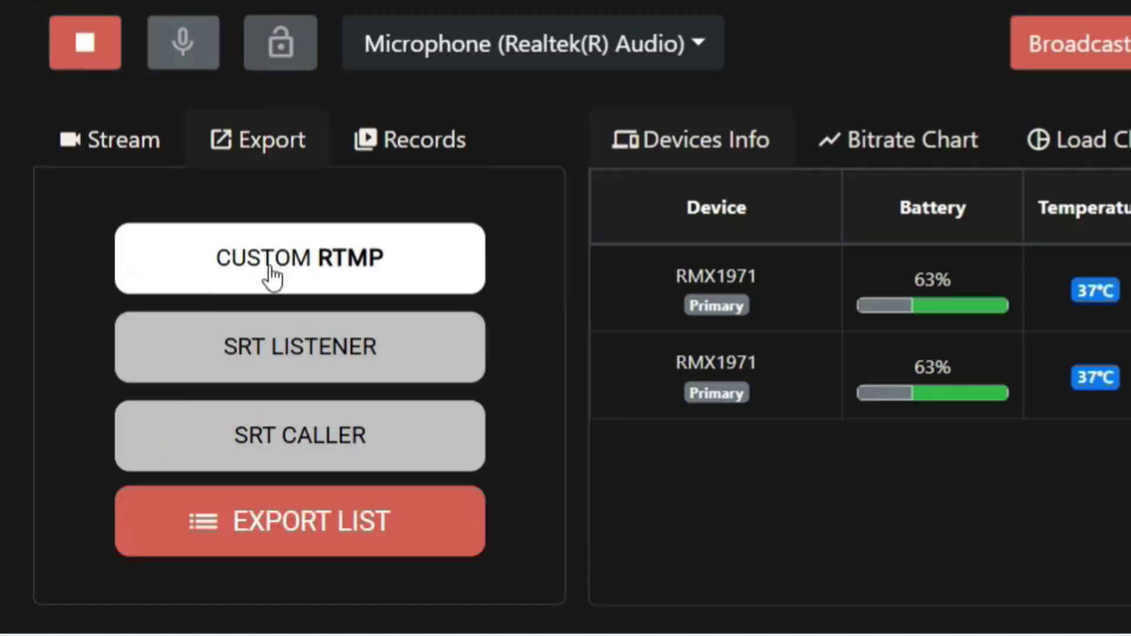
{"action": "left_click", "coordinate": [298, 257]}
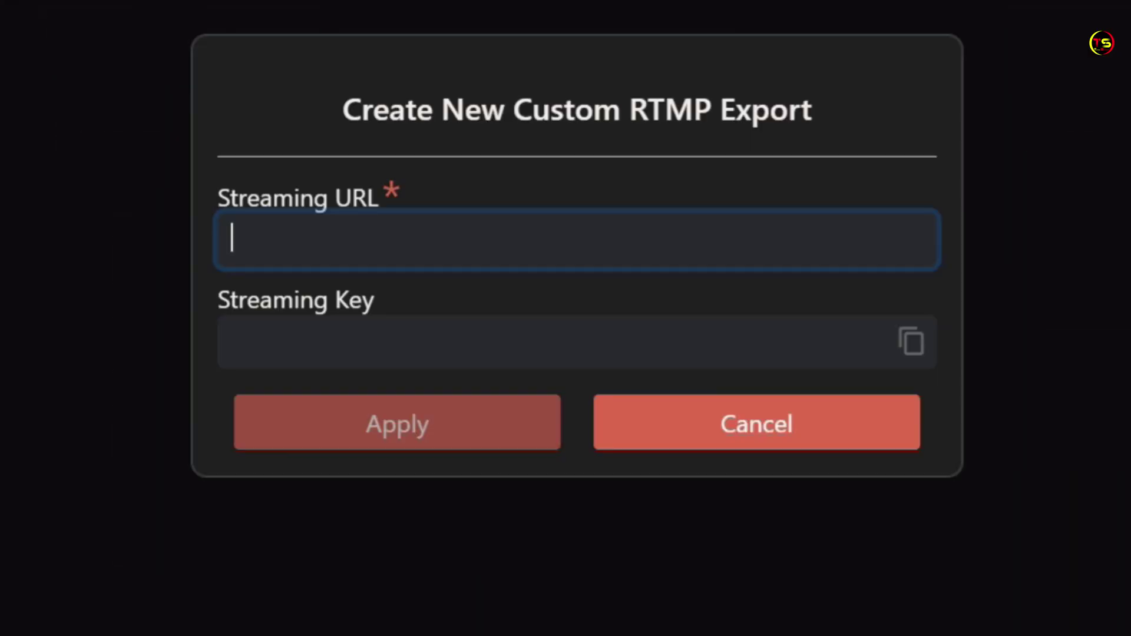
Paste rtmp://a.rtmp.youtube.com/live2 as the URL, paste the YouTube stream key, and apply
{"action": "right_click", "coordinate": [260, 238]}
{"action": "left_click", "coordinate": [310, 616]}
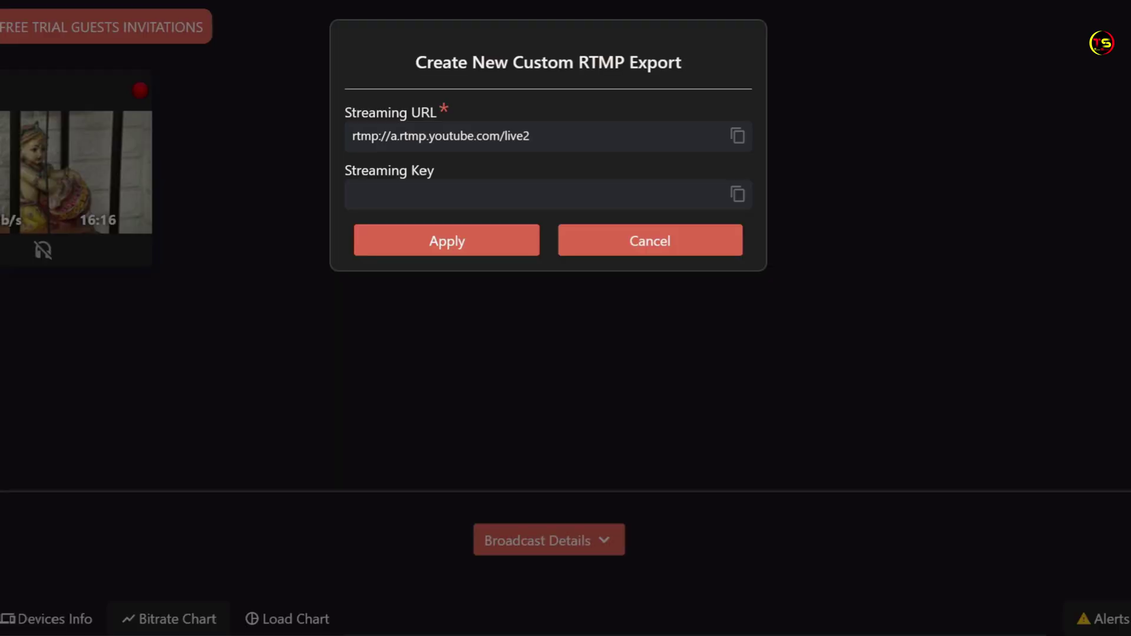
{"action": "left_click", "coordinate": [409, 195]}
{"action": "right_click", "coordinate": [409, 196]}
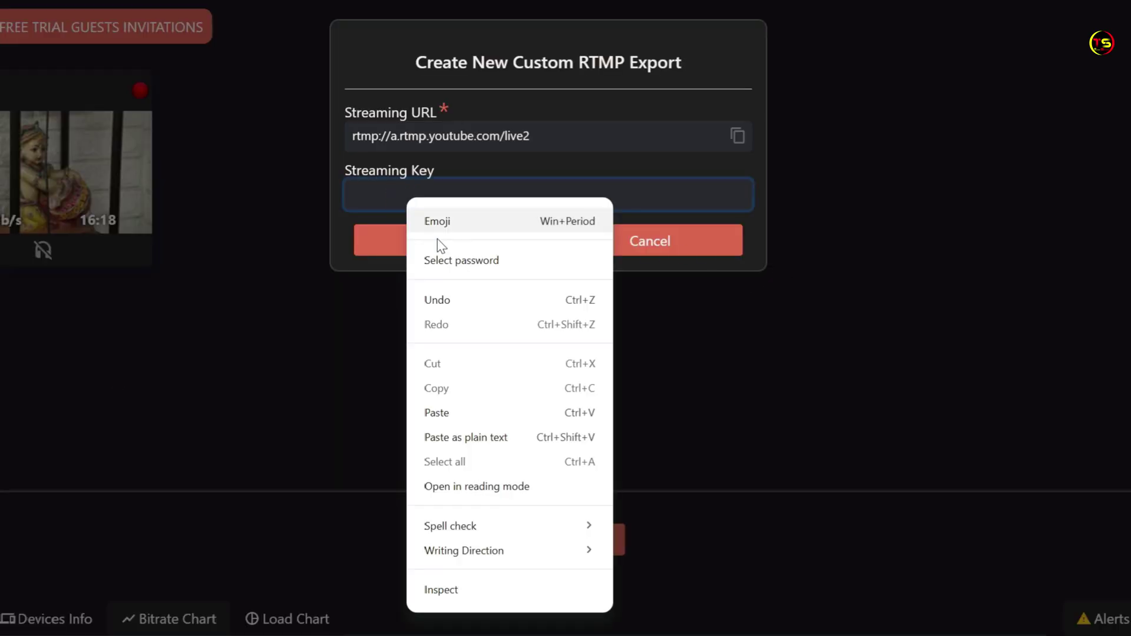
{"action": "left_click", "coordinate": [443, 412]}
{"action": "left_click", "coordinate": [445, 244]}
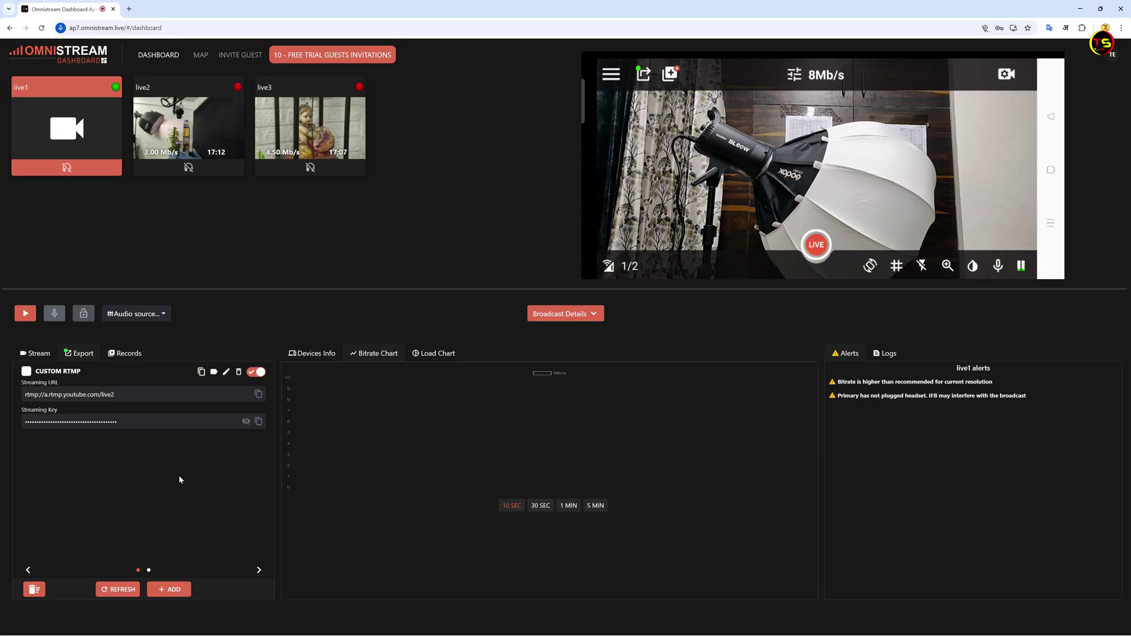
Start the live1 broadcast at 8.00 Mb/s and bring up the Export panel's ADD list
{"action": "left_click", "coordinate": [28, 317]}
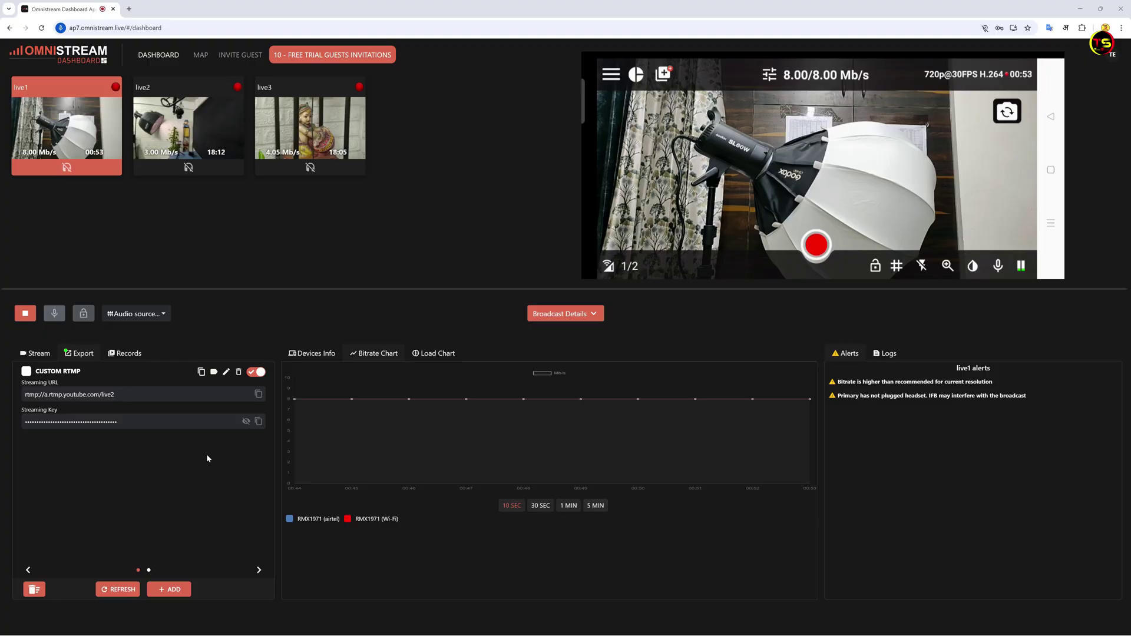
{"action": "left_click", "coordinate": [178, 591]}
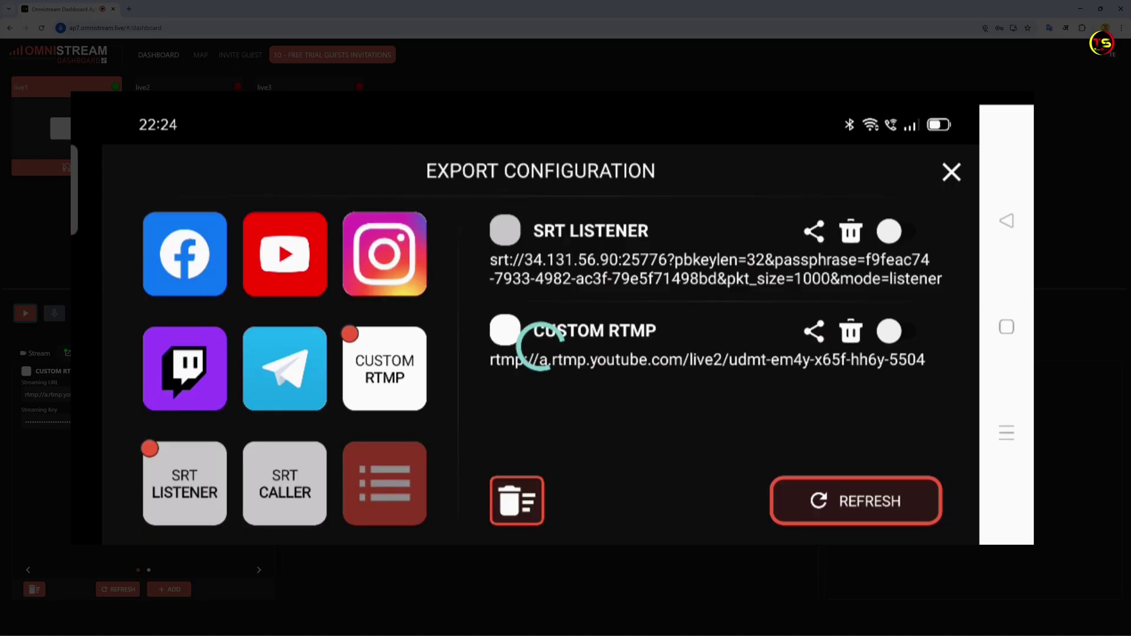
Show the Custom RTMP export card with its YouTube URL and hidden stream key
{"action": "left_click", "coordinate": [542, 347]}
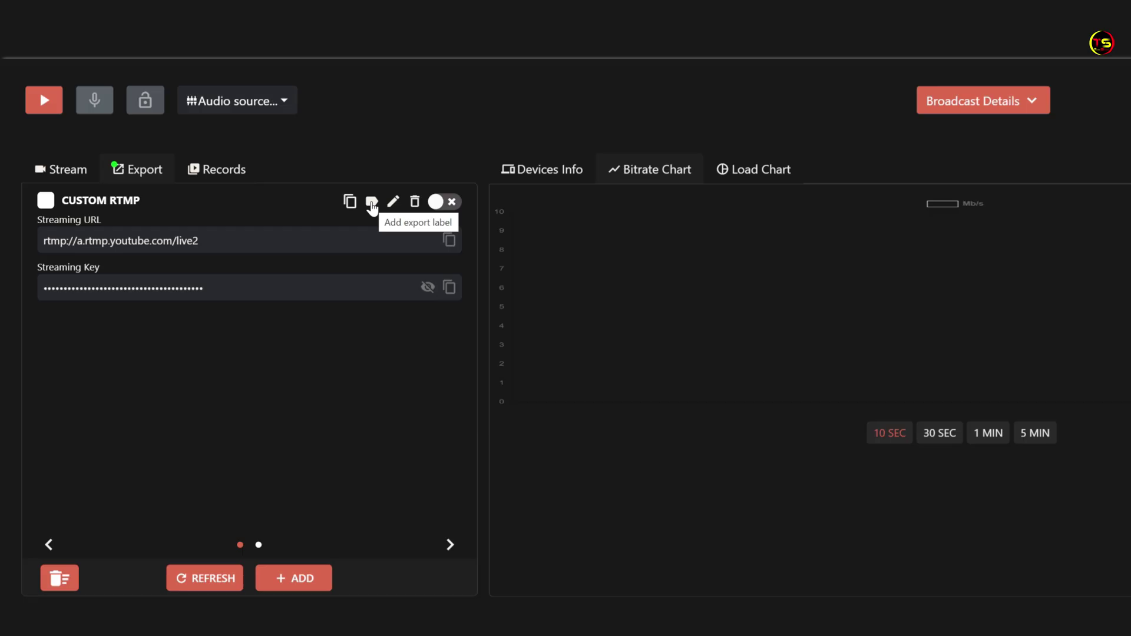
Save 'Testing' as the Custom RTMP export's label
{"action": "left_click", "coordinate": [371, 202]}
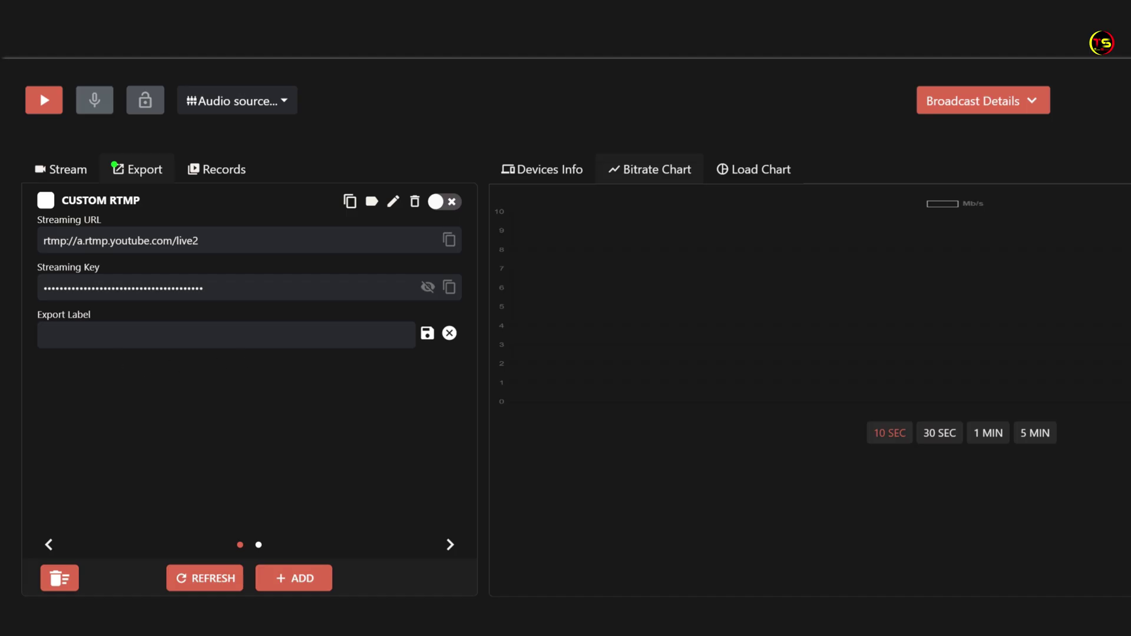
{"action": "left_click", "coordinate": [100, 332]}
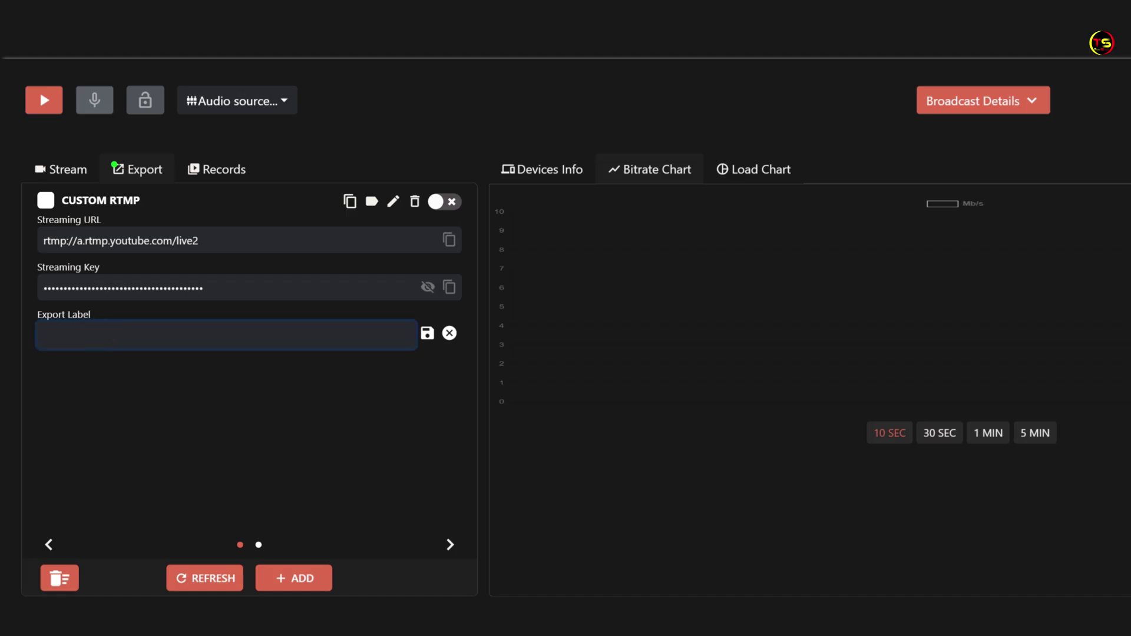
{"action": "type", "text": "Testing"}
{"action": "left_click", "coordinate": [427, 333]}
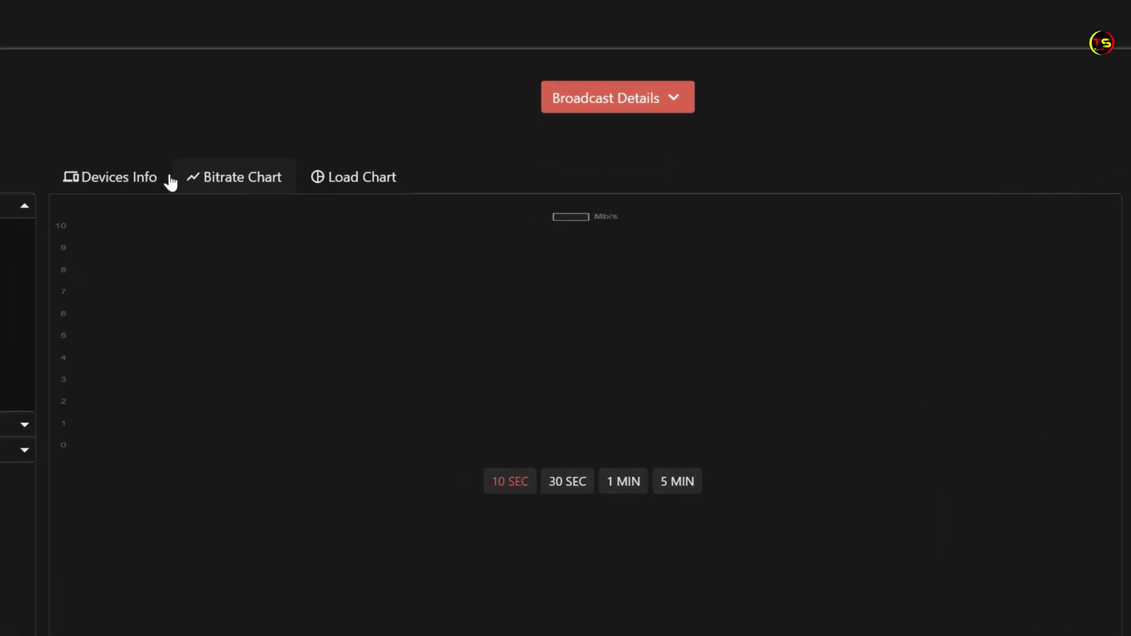
{"action": "left_click", "coordinate": [131, 178]}
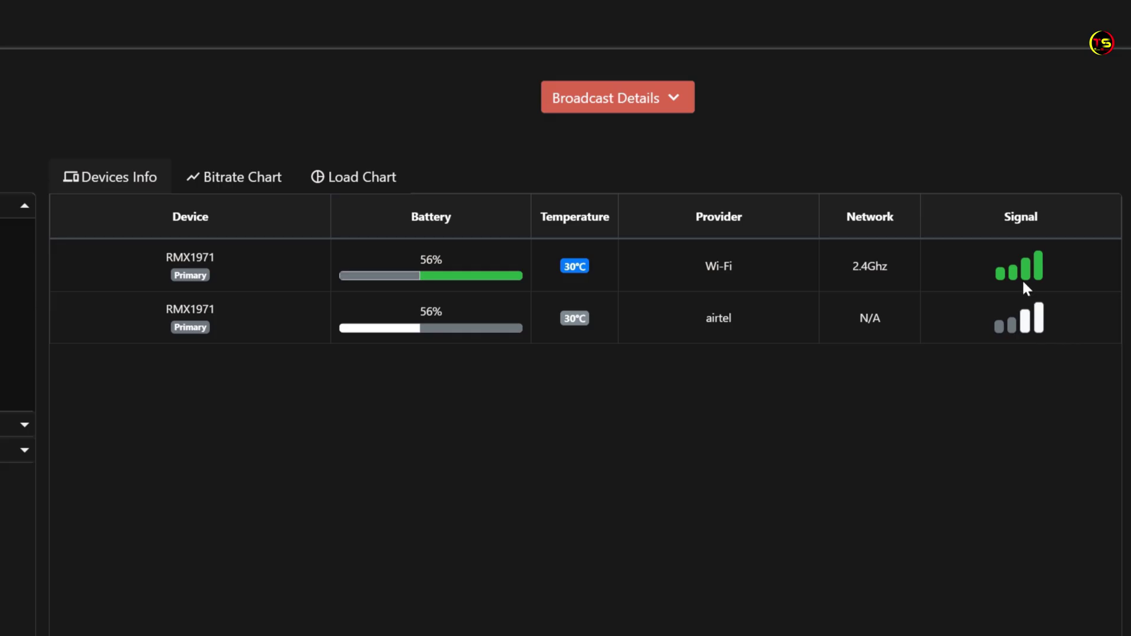
{"action": "left_click", "coordinate": [235, 183]}
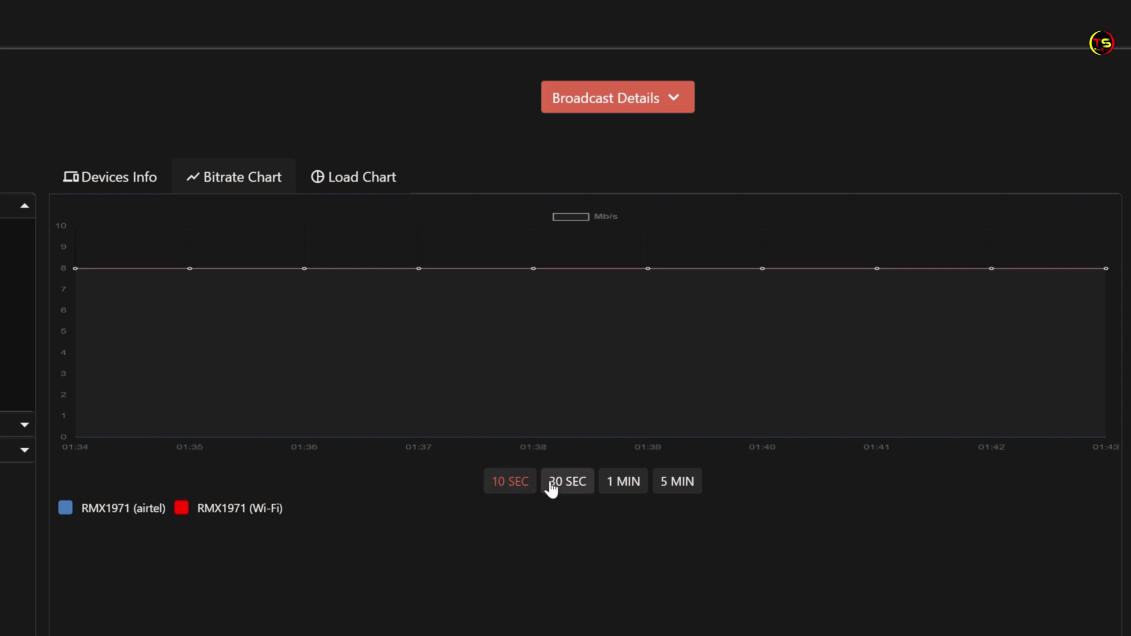
View bitrate history for 1 MIN, then 5 MIN, then switch to the Load Chart
{"action": "left_click", "coordinate": [615, 495]}
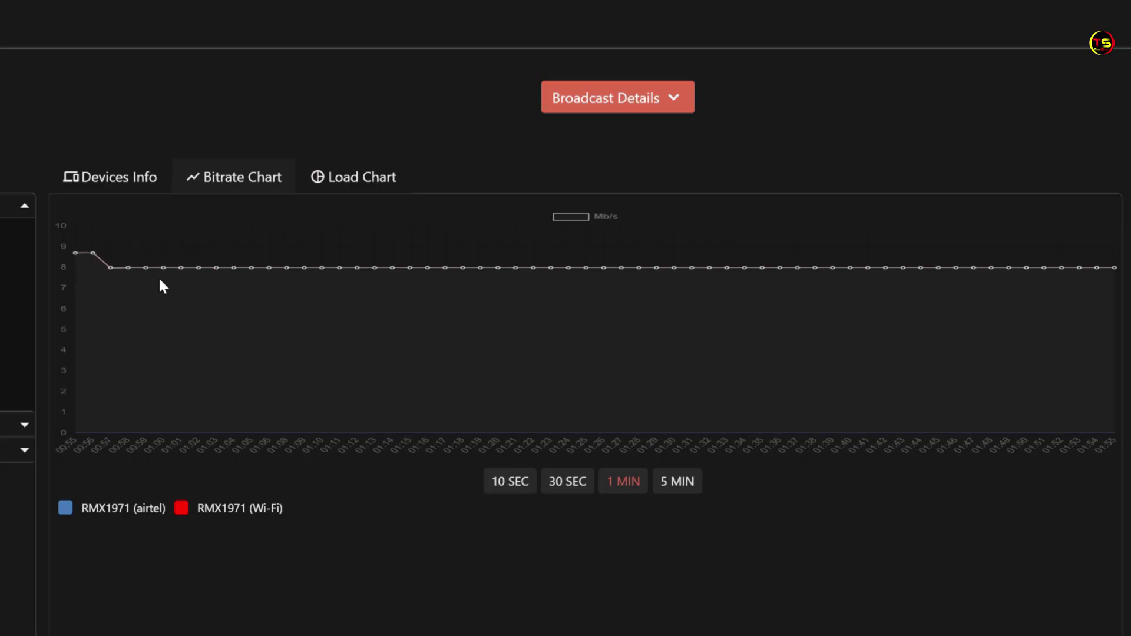
{"action": "left_click", "coordinate": [671, 486]}
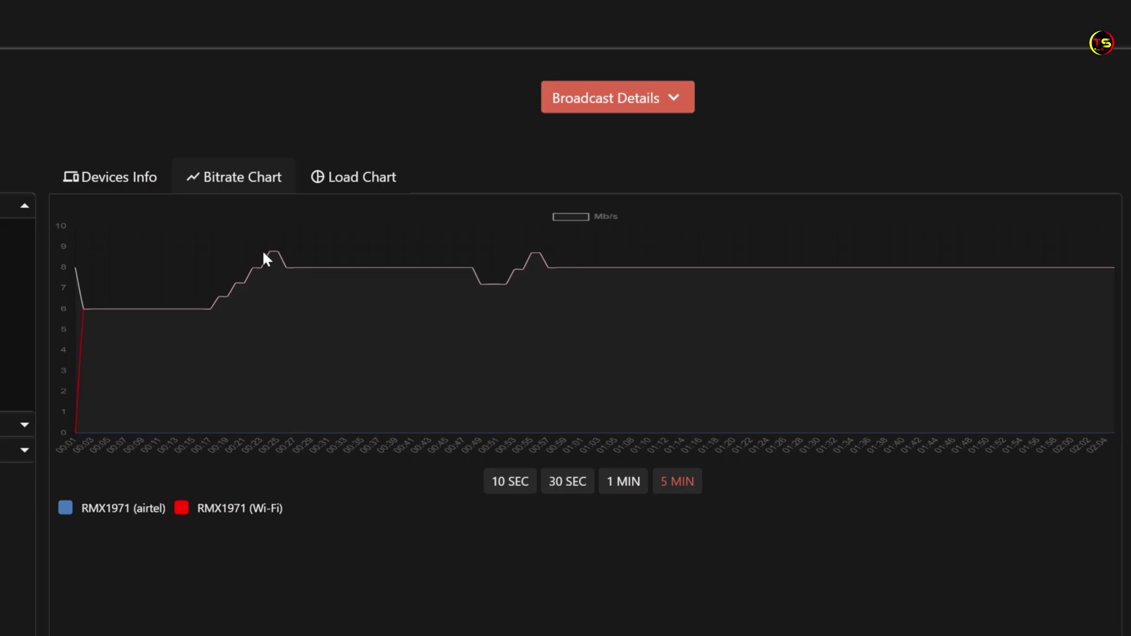
{"action": "left_click", "coordinate": [354, 179]}
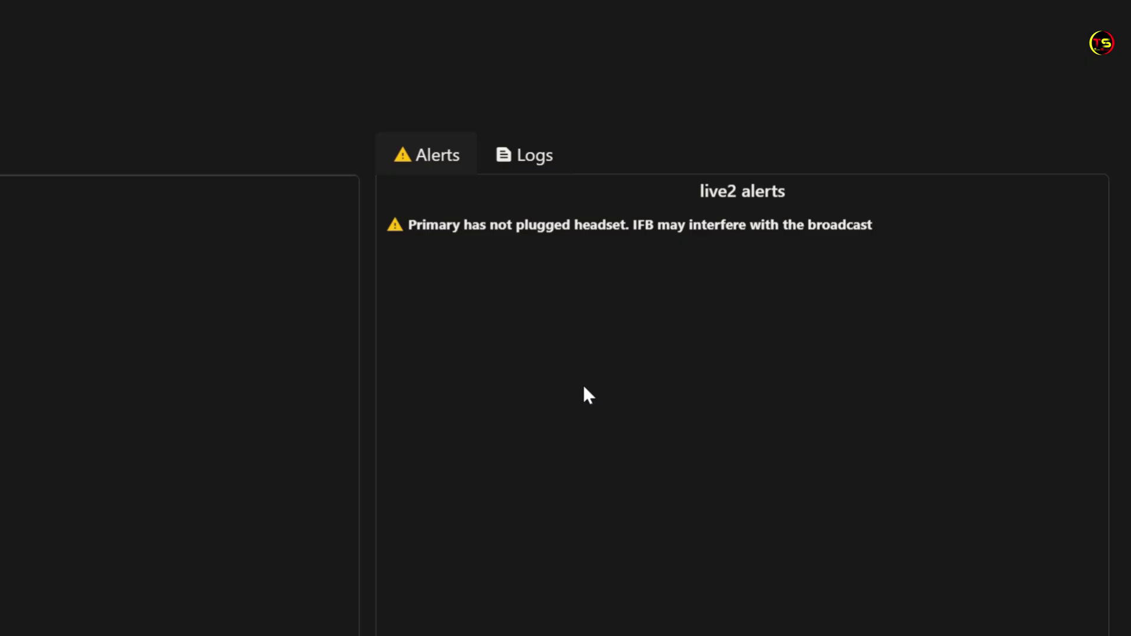
Switch from the Alerts list to the broadcast Logs
{"action": "left_click", "coordinate": [533, 166]}
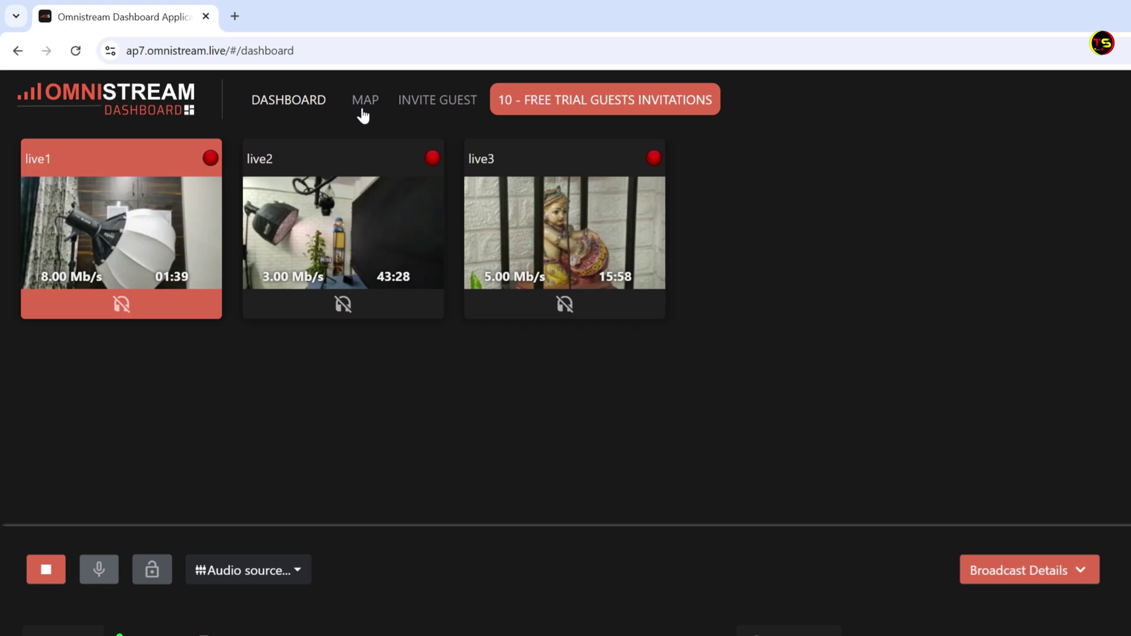
View stream locations on the map, return to the dashboard and open Invite Guest
{"action": "left_click", "coordinate": [363, 109]}
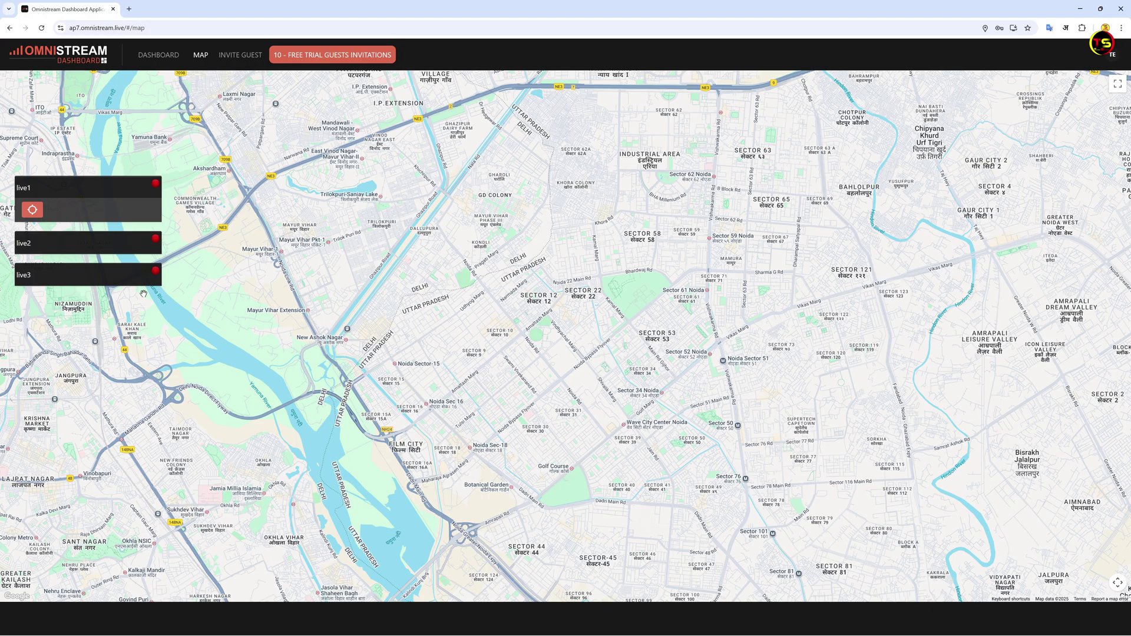
{"action": "left_click", "coordinate": [159, 55]}
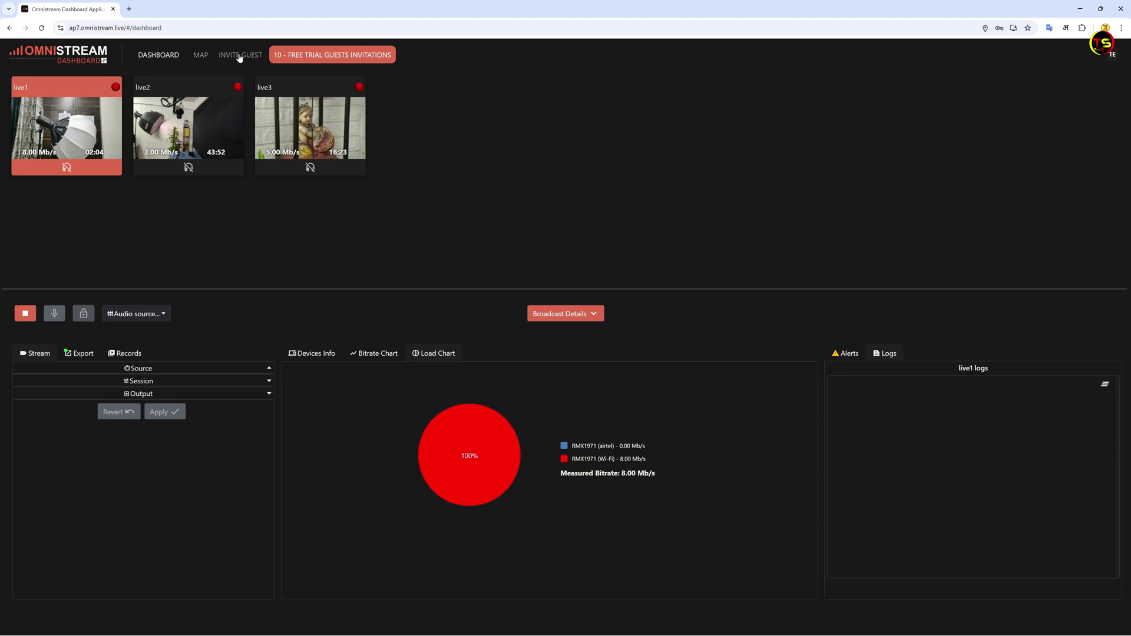
{"action": "left_click", "coordinate": [239, 56]}
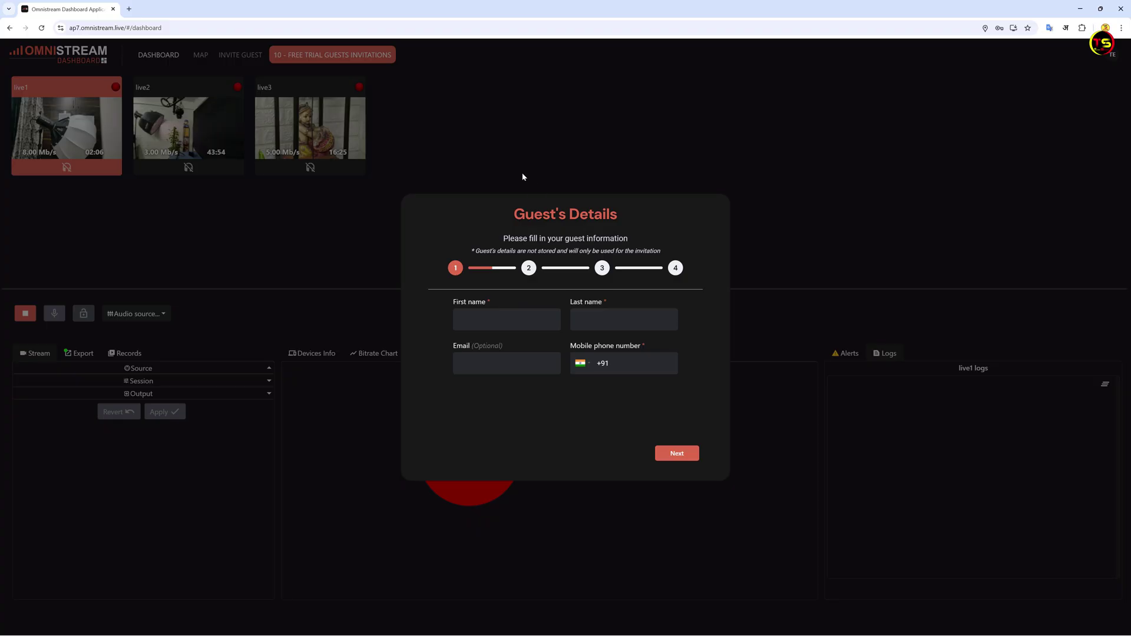